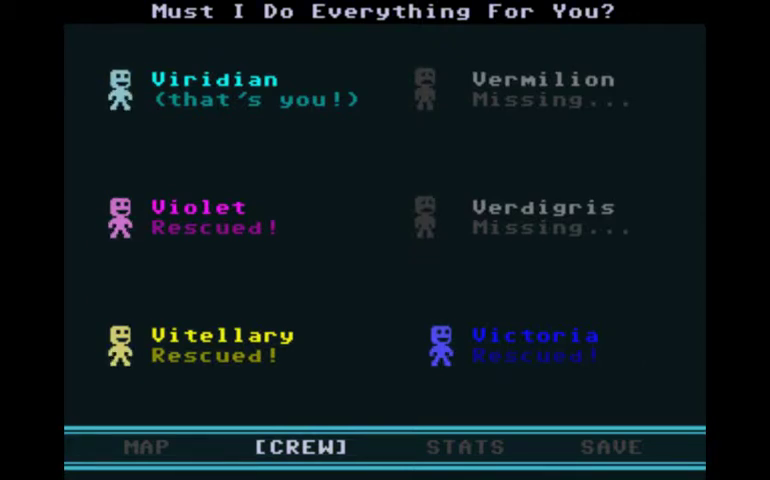
Flip through the MAP and CREW pause pages, then close the menu to resume play
{"action": "key", "text": "Left"}
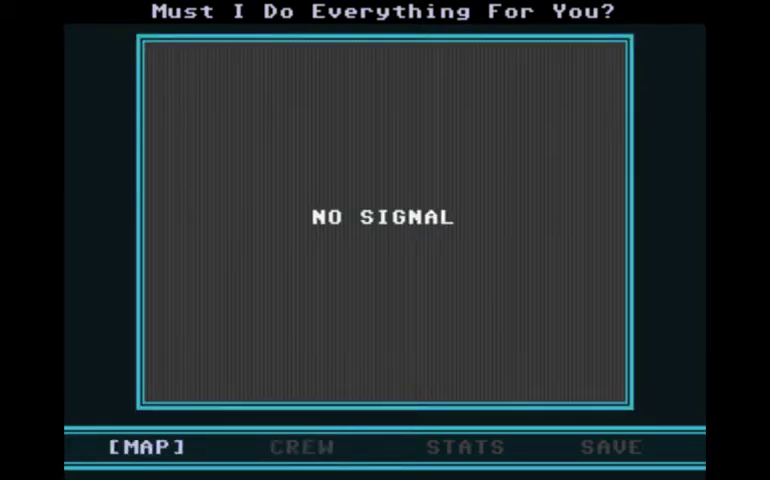
{"action": "key", "text": "Right"}
{"action": "key", "text": "Right"}
{"action": "key", "text": "Left"}
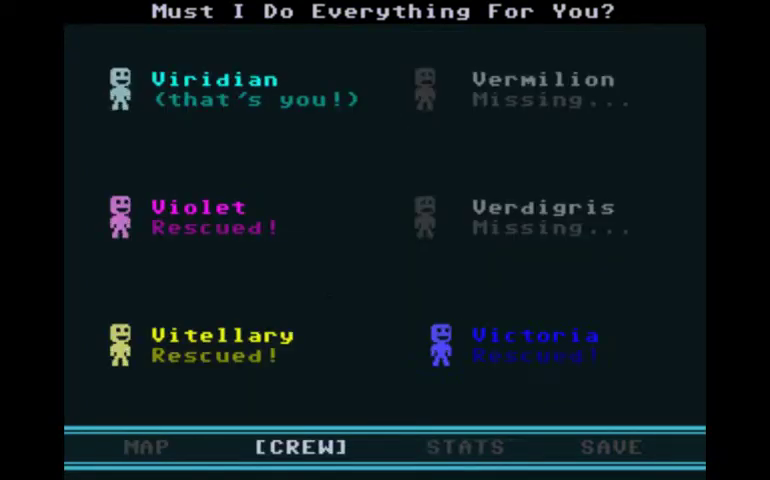
{"action": "key", "text": "Left"}
{"action": "key", "text": "Return"}
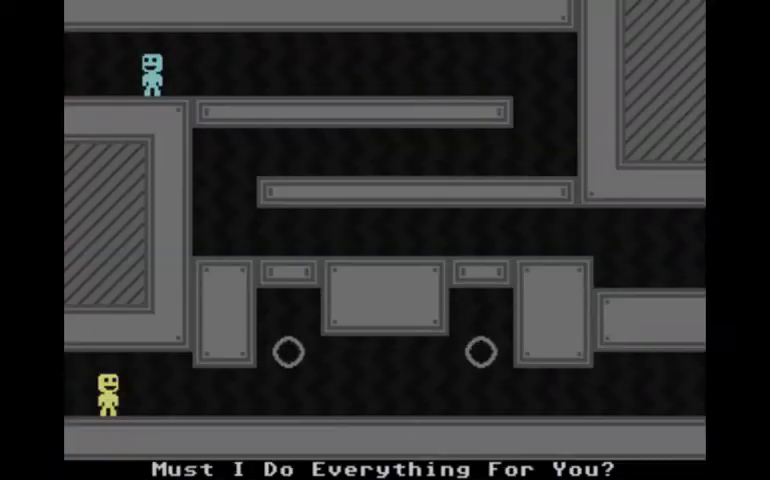
Lead Vitellary right and flip onto the middle platform, retrying after a respawn
{"action": "key", "text": "Right"}
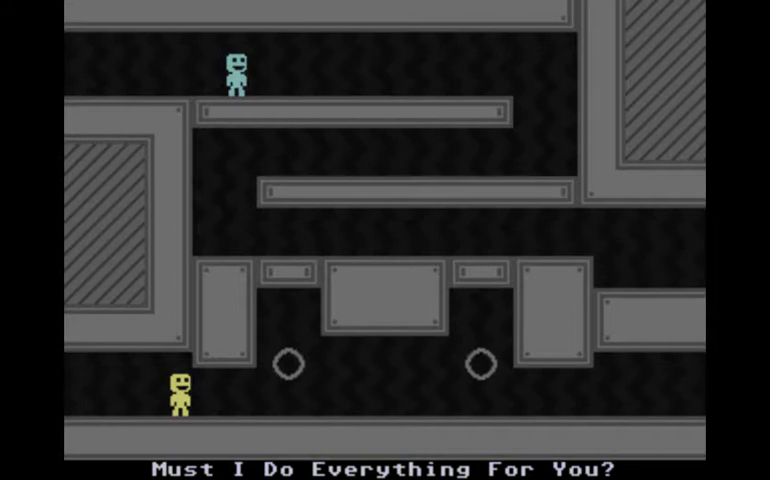
{"action": "key", "text": "Right"}
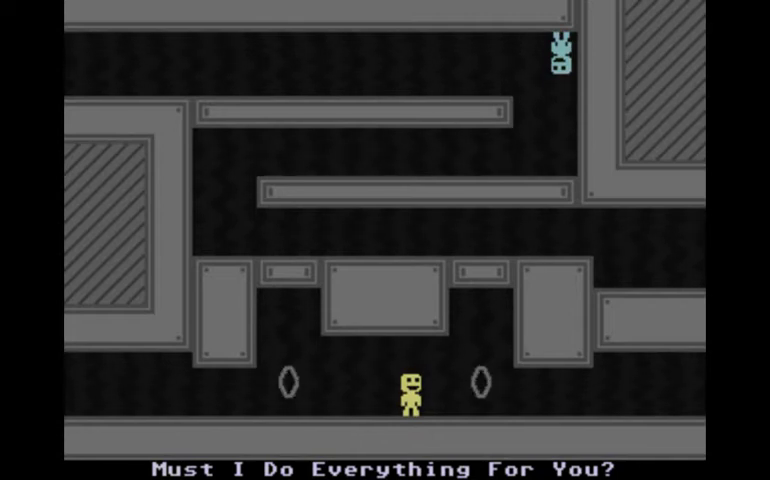
{"action": "key", "text": "space"}
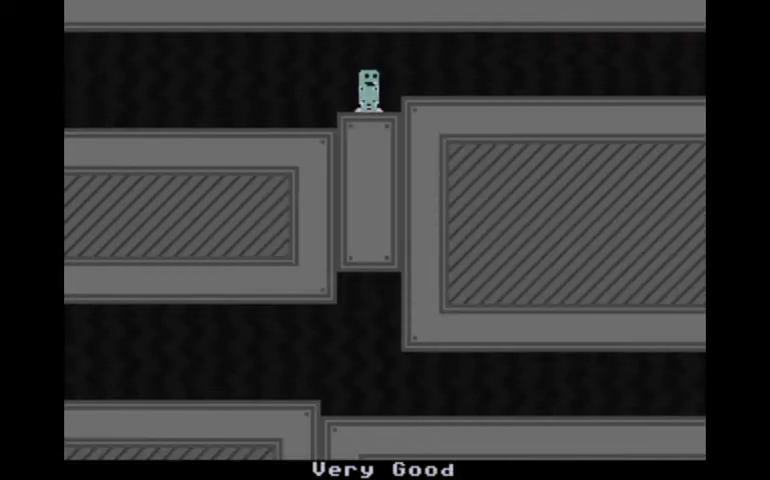
{"action": "key", "text": "space"}
{"action": "key", "text": "Right"}
{"action": "key", "text": "Right"}
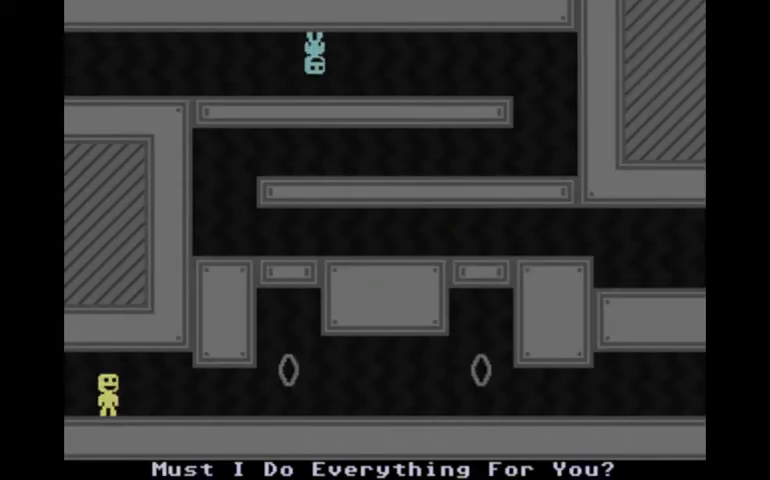
{"action": "key", "text": "Right"}
{"action": "key", "text": "Right"}
{"action": "key", "text": "space"}
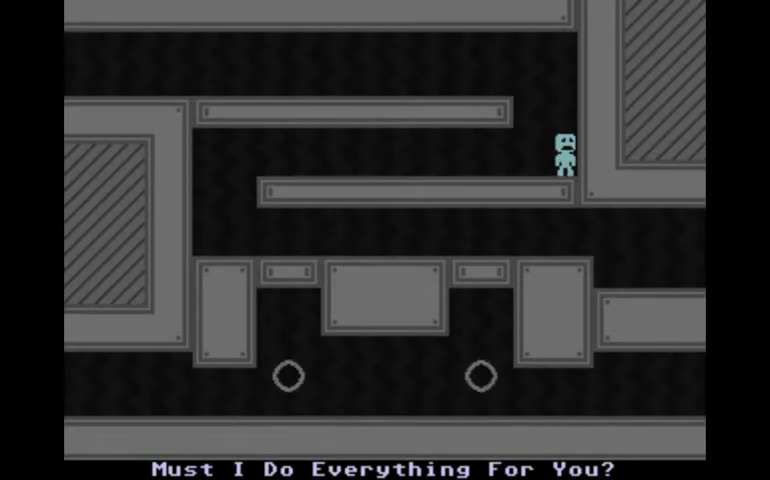
Return along the ceiling, drop onto the upper platform and walk right with Vitellary
{"action": "key", "text": "space"}
{"action": "key", "text": "Right"}
{"action": "key", "text": "Right"}
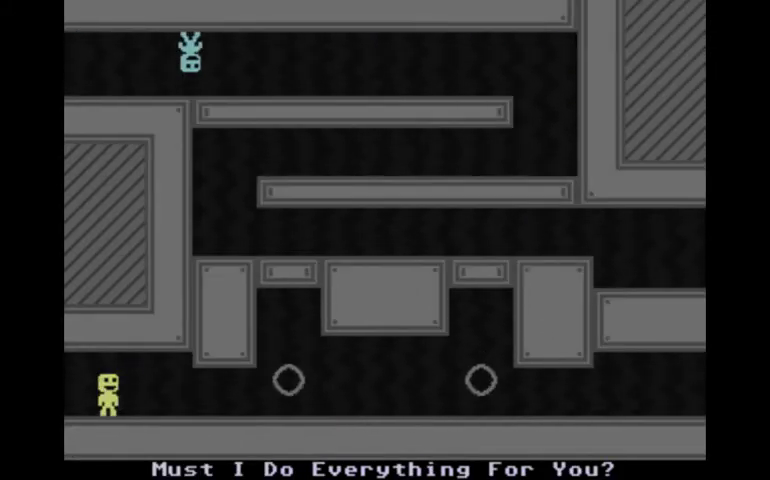
{"action": "key", "text": "Right"}
{"action": "key", "text": "Left"}
{"action": "key", "text": "Left"}
{"action": "key", "text": "space"}
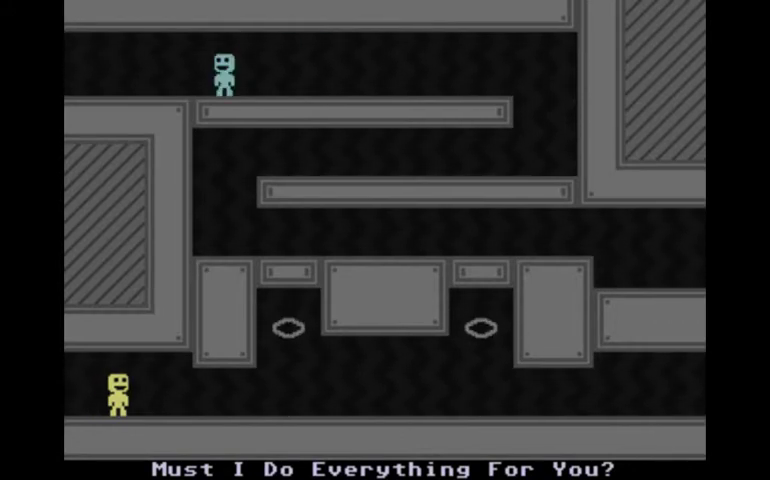
{"action": "key", "text": "Right"}
{"action": "key", "text": "Right"}
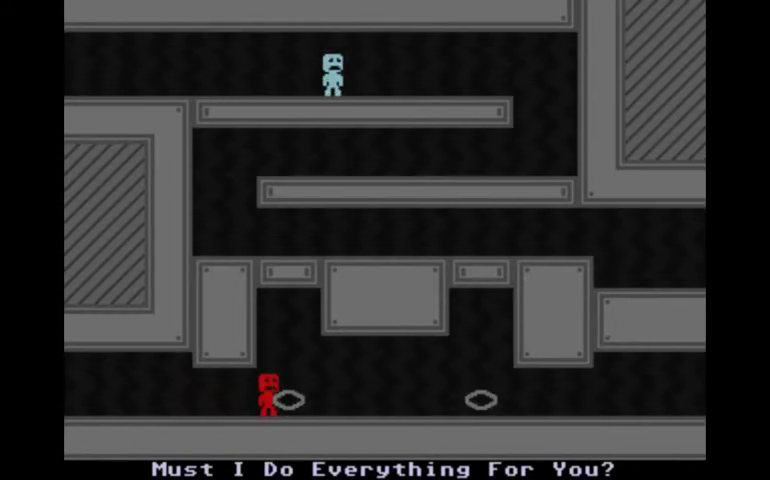
After respawning, drop onto the upper platform and walk right with Vitellary beneath
{"action": "key", "text": "space"}
{"action": "key", "text": "Right"}
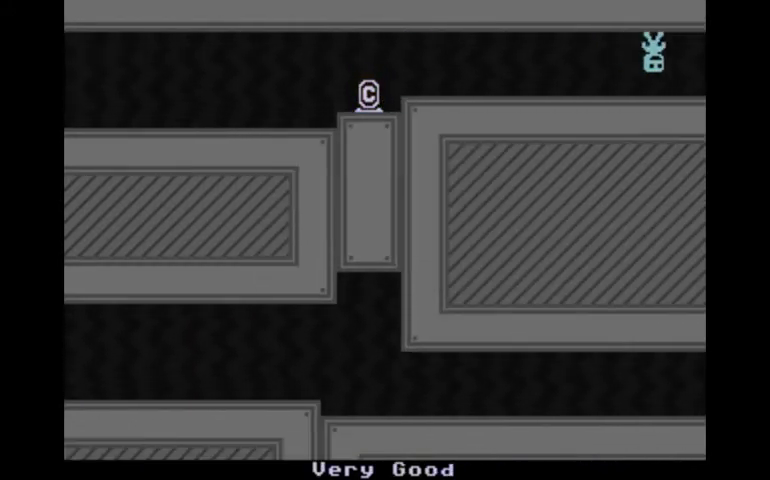
{"action": "key", "text": "Right"}
{"action": "key", "text": "Right"}
{"action": "key", "text": "Right"}
{"action": "key", "text": "space"}
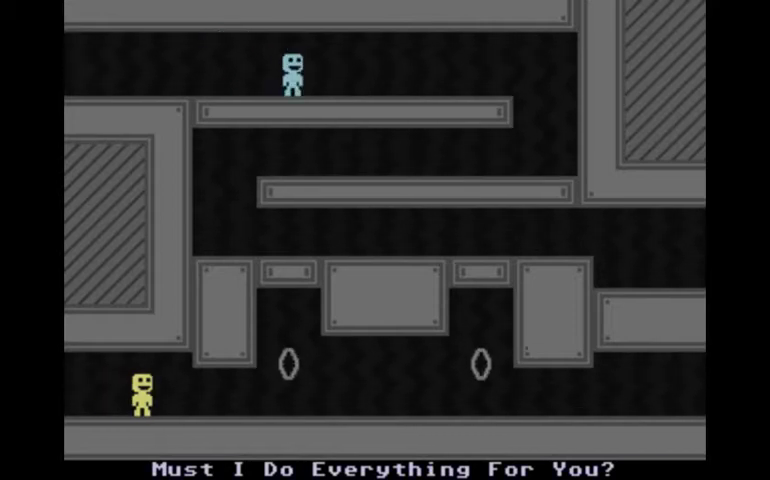
{"action": "key", "text": "Left"}
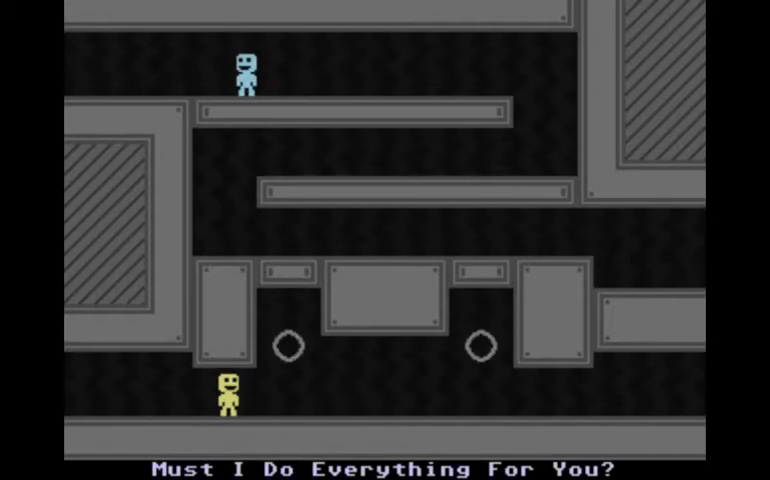
{"action": "key", "text": "Right"}
{"action": "key", "text": "Right"}
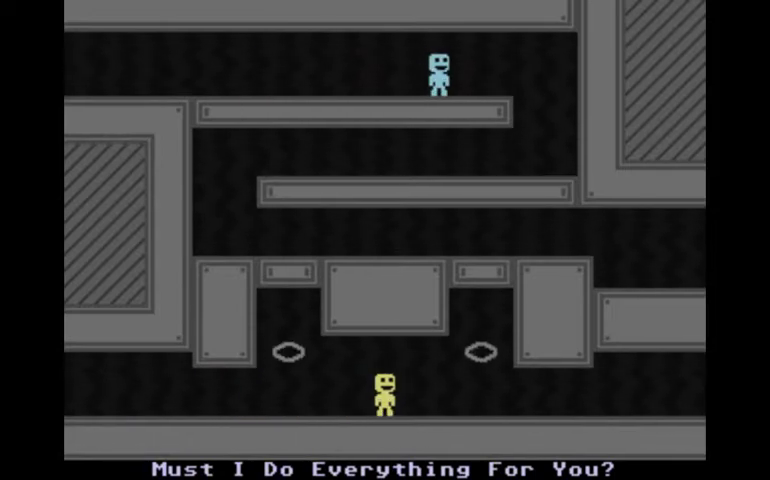
{"action": "key", "text": "Right"}
{"action": "key", "text": "Right"}
{"action": "key", "text": "Right"}
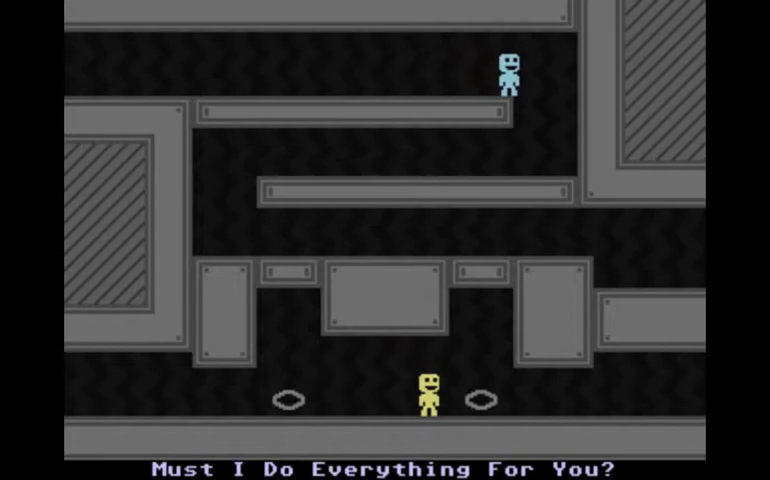
{"action": "key", "text": "Right"}
{"action": "key", "text": "Right"}
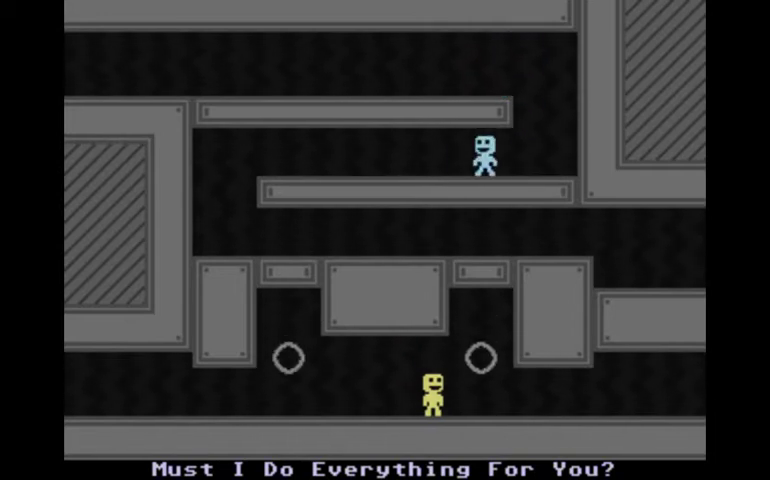
Lead Vitellary back left and flip gravity at the platform's left end
{"action": "key", "text": "Left"}
{"action": "key", "text": "Left"}
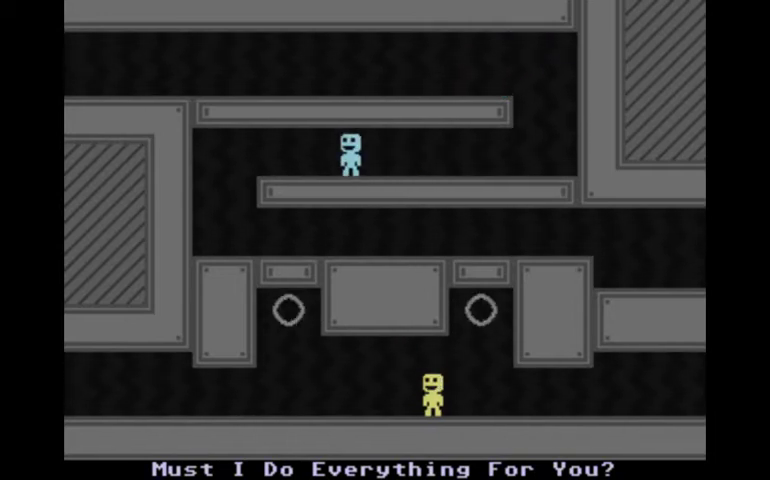
{"action": "key", "text": "Left"}
{"action": "key", "text": "Left"}
{"action": "key", "text": "Left"}
{"action": "key", "text": "Left"}
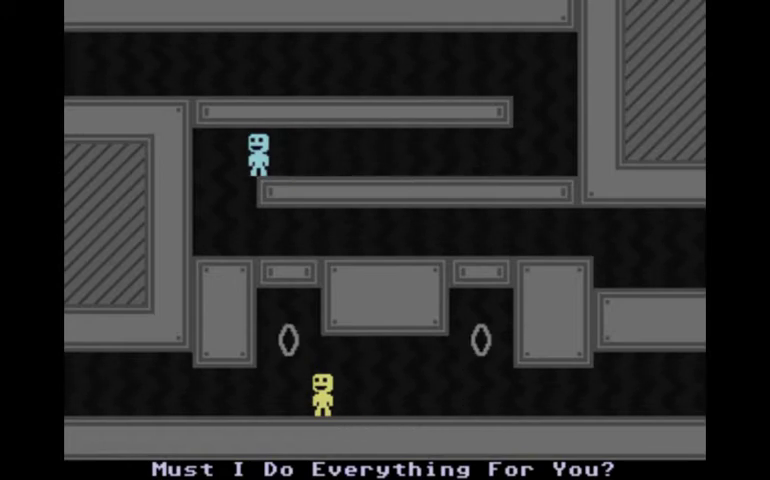
{"action": "key", "text": "space"}
{"action": "key", "text": "Left"}
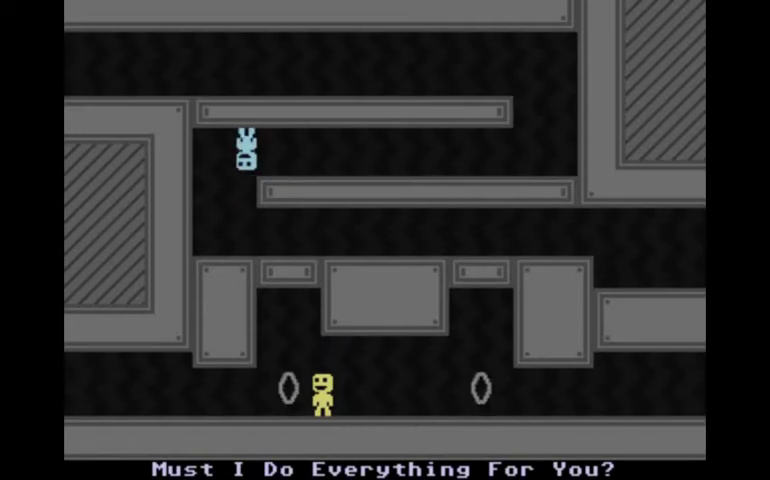
Drop to the corridor, reach the lower right ledge and exit right with Vitellary
{"action": "key", "text": "space"}
{"action": "key", "text": "Right"}
{"action": "key", "text": "Right"}
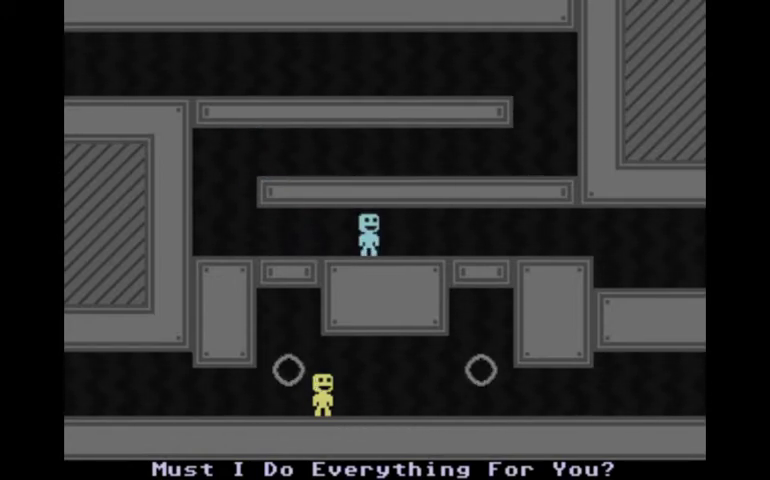
{"action": "key", "text": "Right"}
{"action": "key", "text": "Right"}
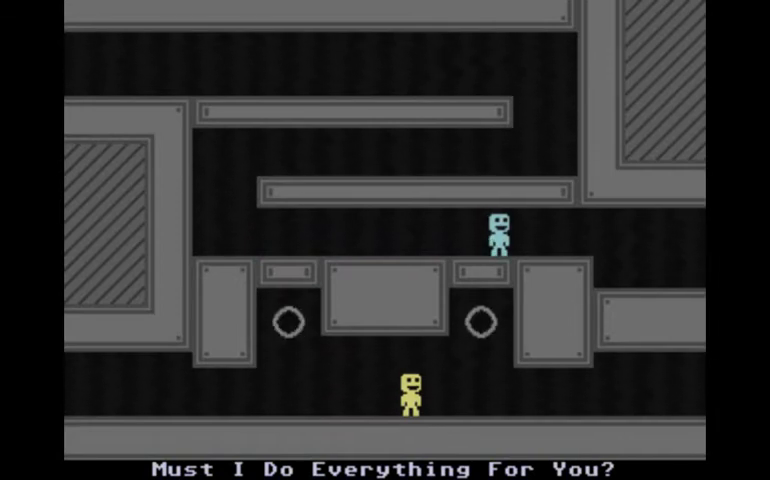
{"action": "key", "text": "Right"}
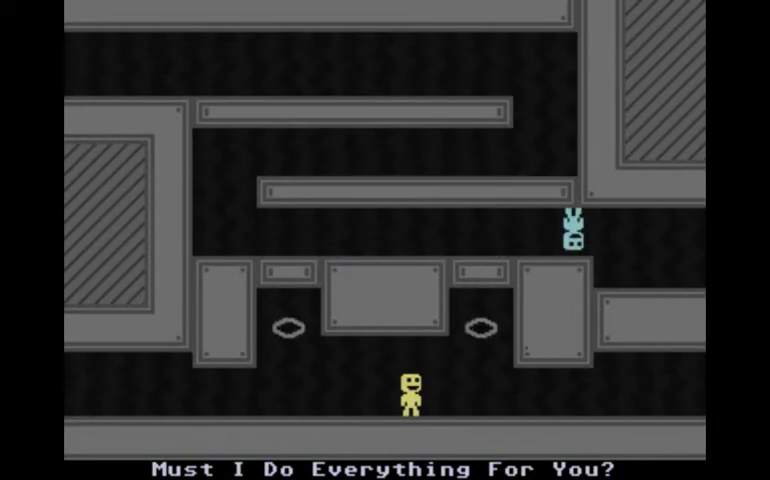
{"action": "key", "text": "space"}
{"action": "key", "text": "Right"}
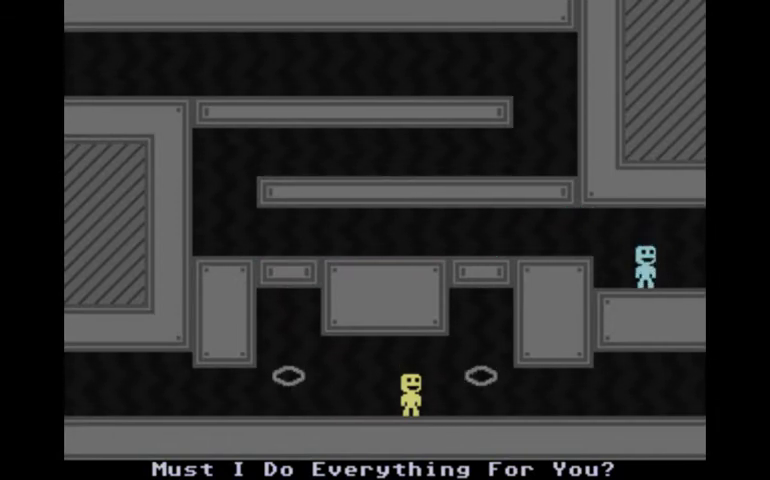
{"action": "key", "text": "Right"}
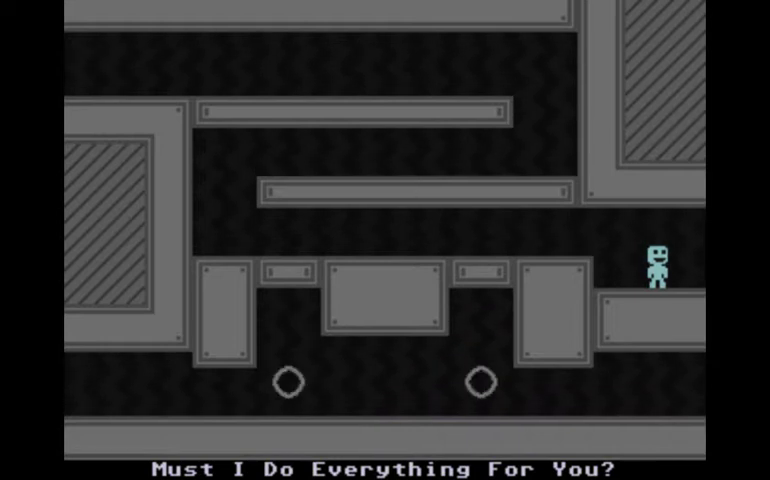
{"action": "key", "text": "Right"}
{"action": "key", "text": "Right"}
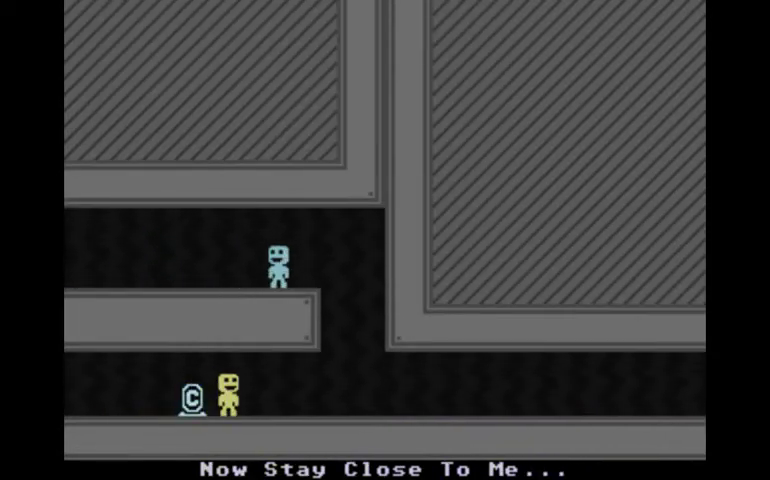
Drop beside Vitellary, finish the big C conversation, then walk right together
{"action": "key", "text": "Right"}
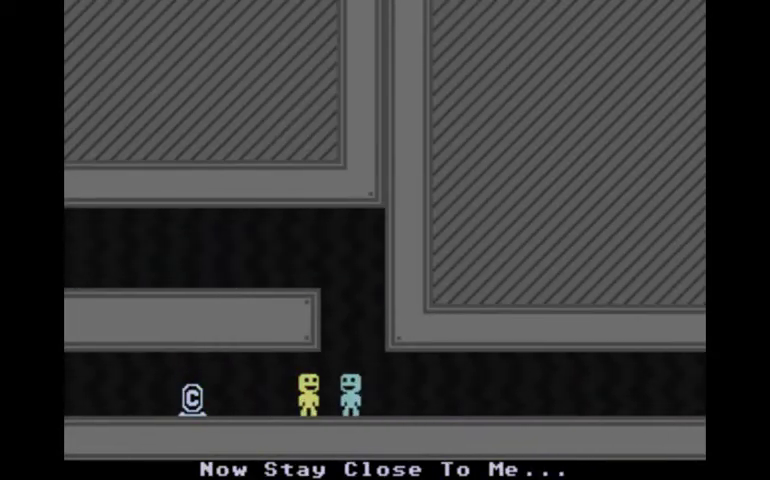
{"action": "key", "text": "Right"}
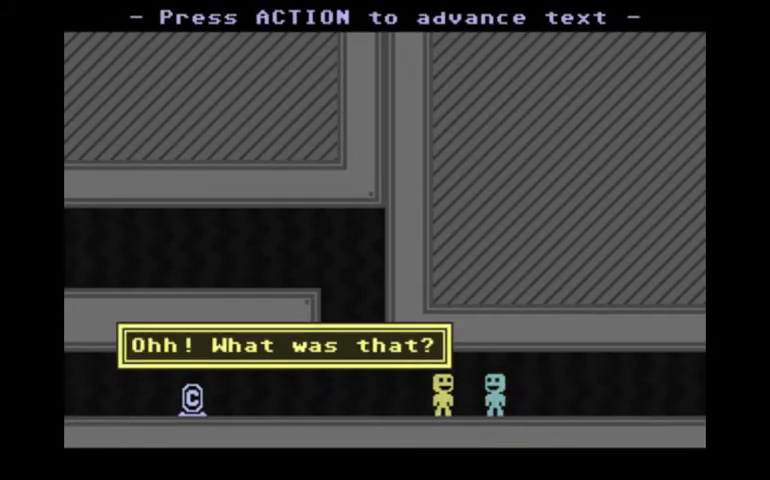
{"action": "key", "text": "space"}
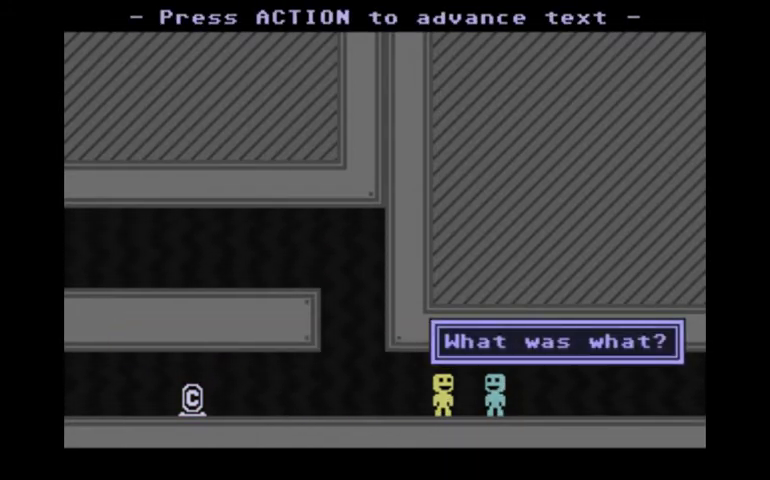
{"action": "key", "text": "space"}
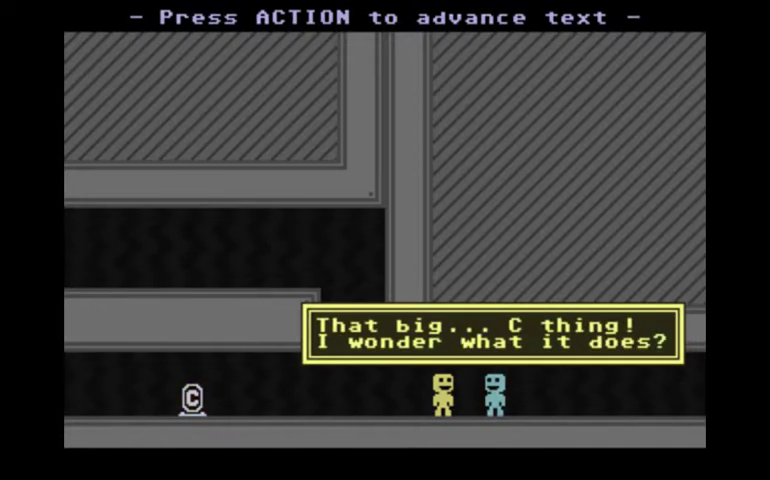
{"action": "key", "text": "space"}
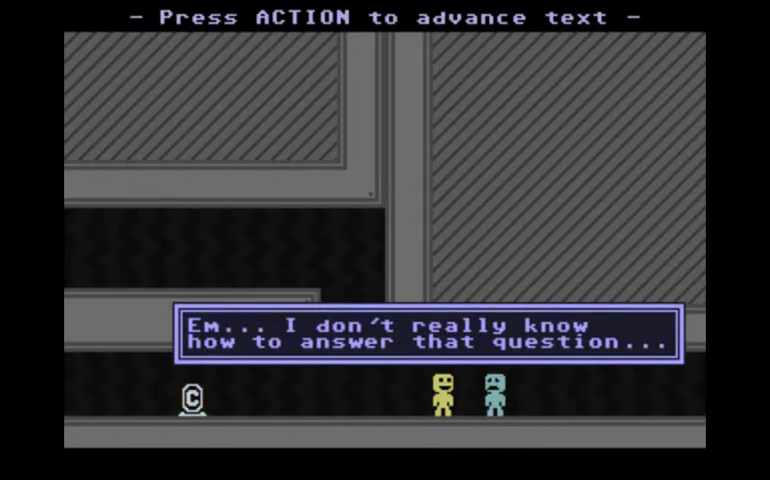
{"action": "key", "text": "space"}
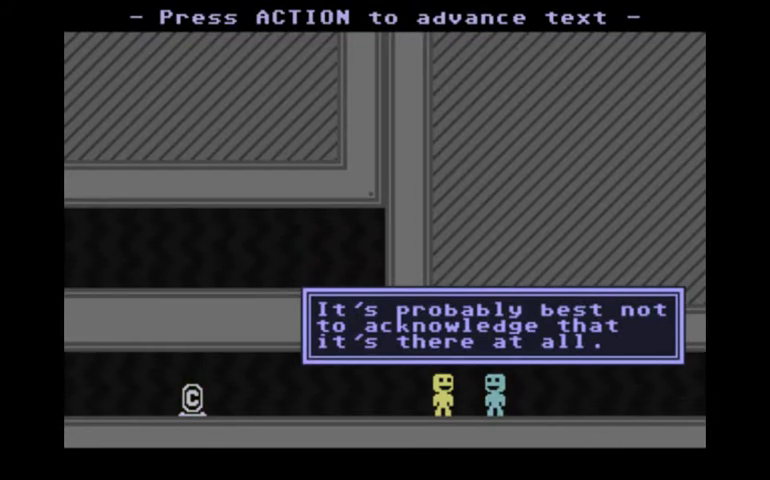
{"action": "key", "text": "space"}
{"action": "key", "text": "space"}
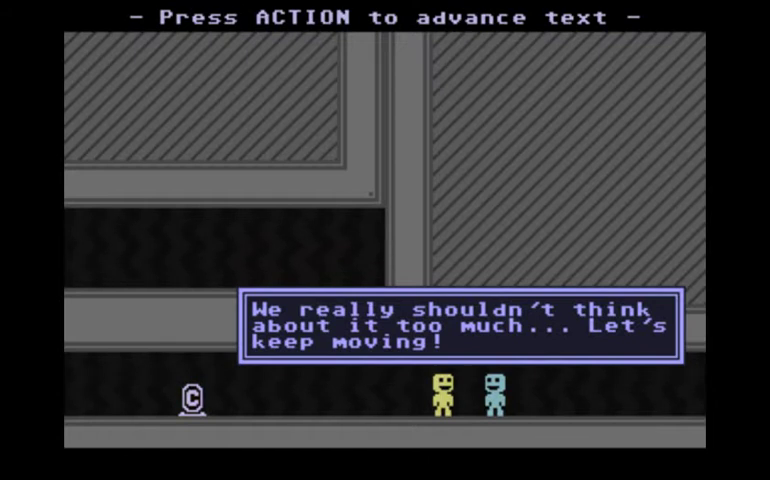
{"action": "key", "text": "space"}
{"action": "key", "text": "Right"}
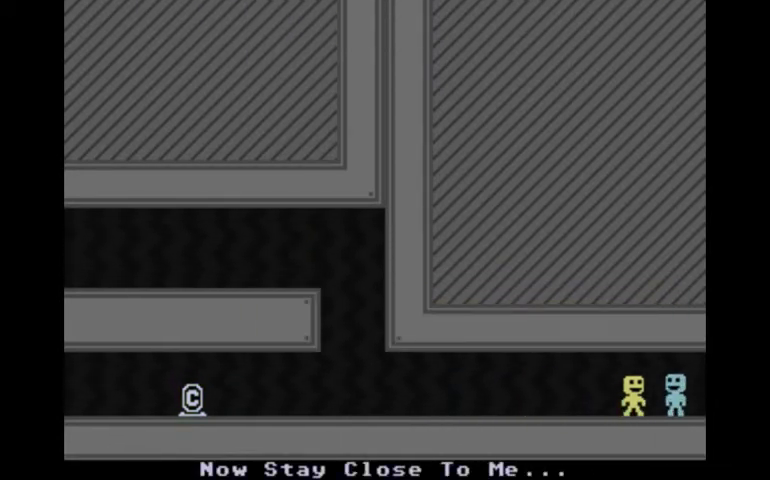
{"action": "key", "text": "Right"}
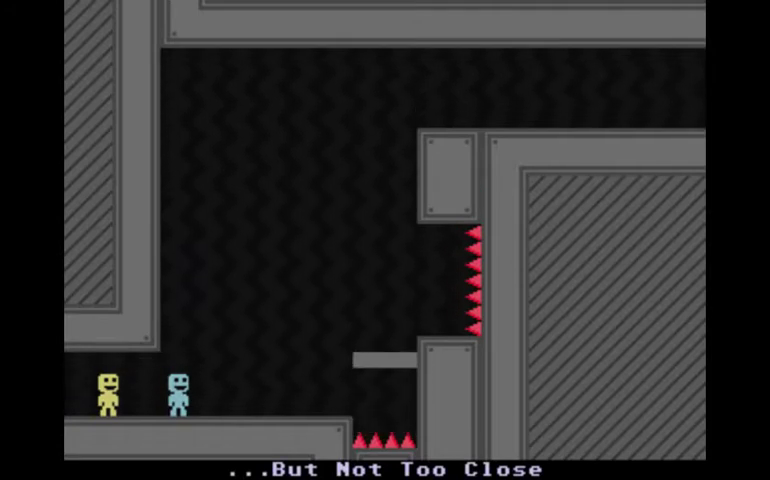
Flip between ceiling and floor to reposition beside the yellow crewmate
{"action": "key", "text": "space"}
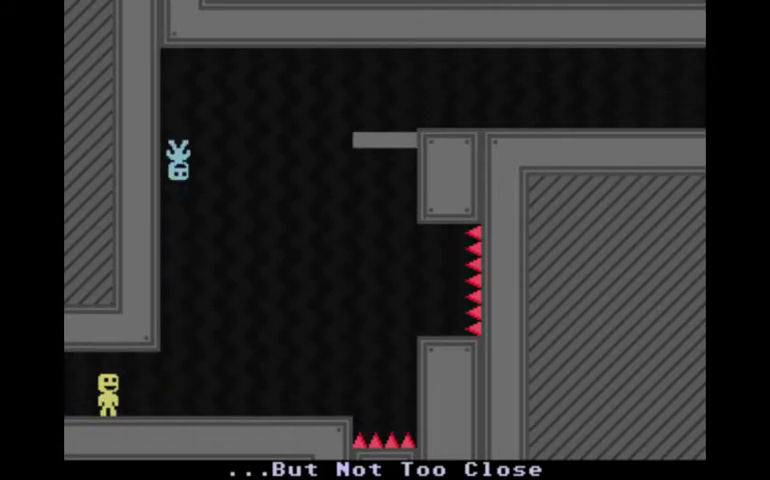
{"action": "key", "text": "Right"}
{"action": "key", "text": "Right"}
{"action": "key", "text": "Left"}
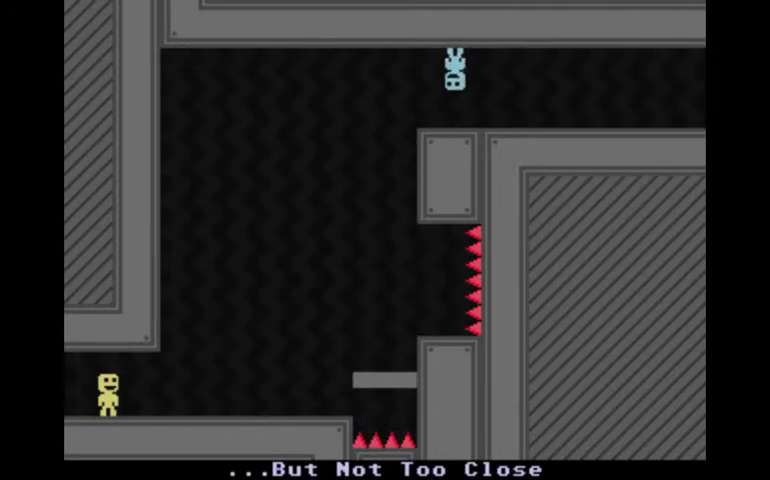
{"action": "key", "text": "space"}
{"action": "key", "text": "space"}
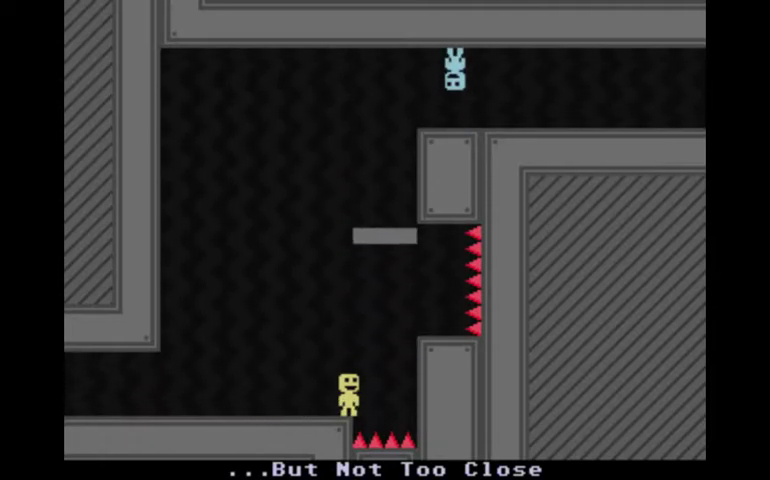
{"action": "key", "text": "Left"}
{"action": "key", "text": "Left"}
{"action": "key", "text": "Left"}
{"action": "key", "text": "space"}
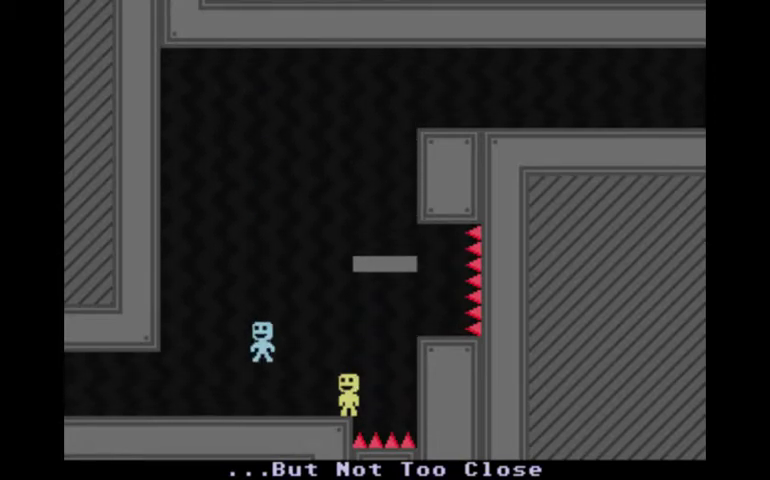
{"action": "key", "text": "Left"}
Cross the spikes along the ceiling, drop to the far right ledge and exit
{"action": "key", "text": "space"}
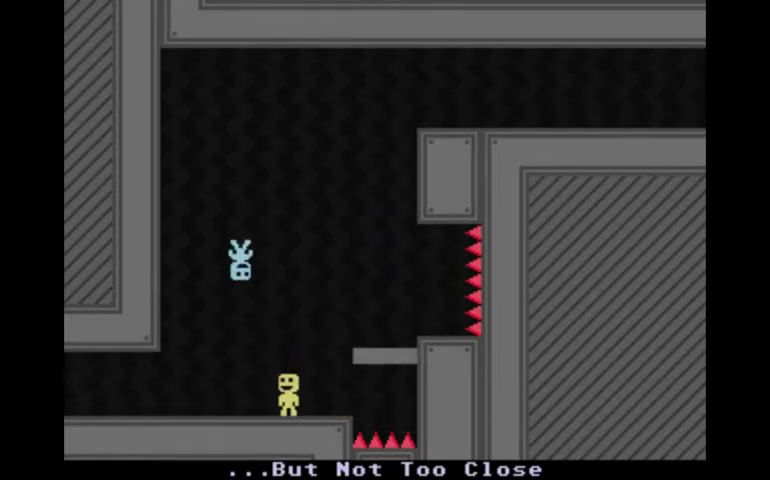
{"action": "key", "text": "Right"}
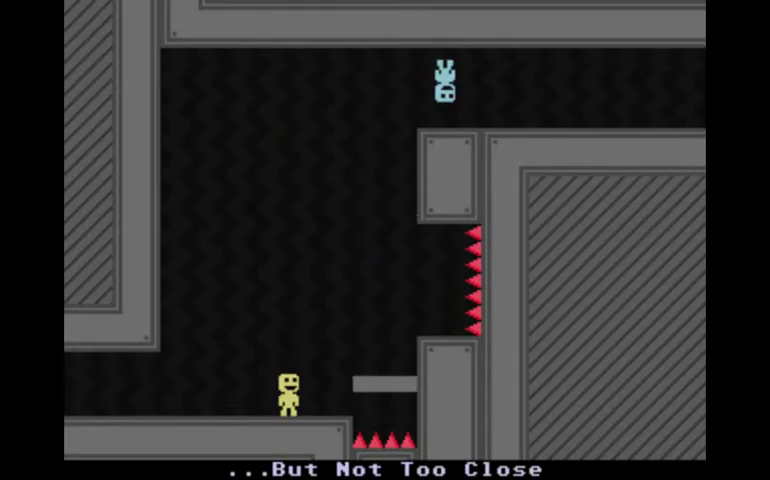
{"action": "key", "text": "space"}
{"action": "key", "text": "space"}
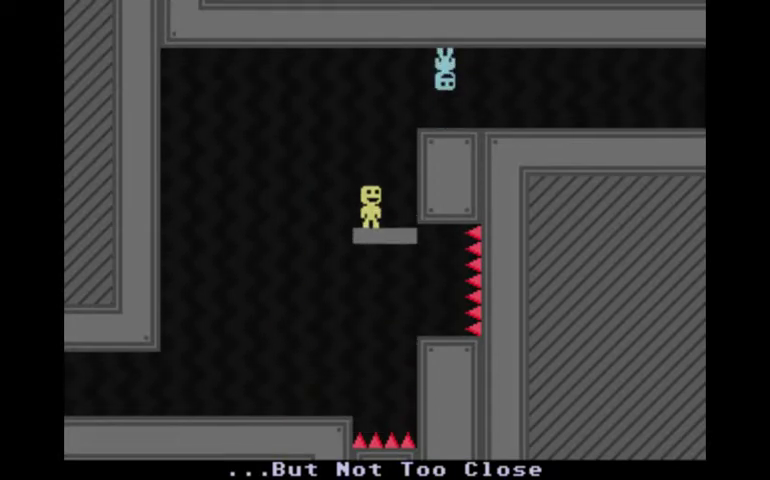
{"action": "key", "text": "Right"}
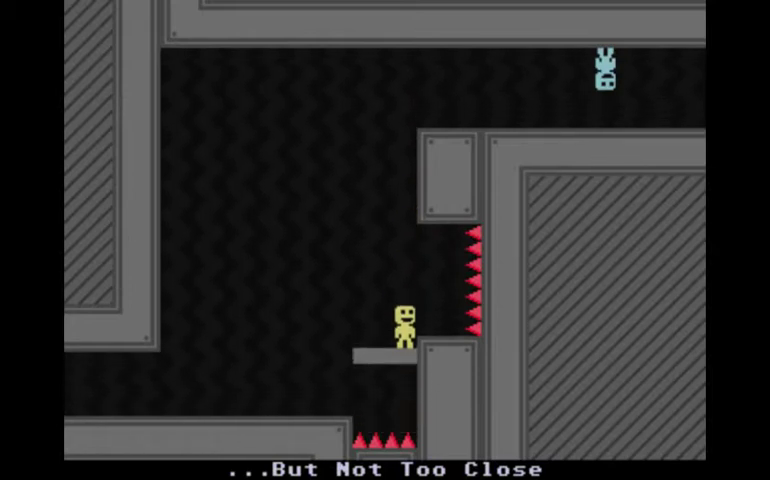
{"action": "key", "text": "space"}
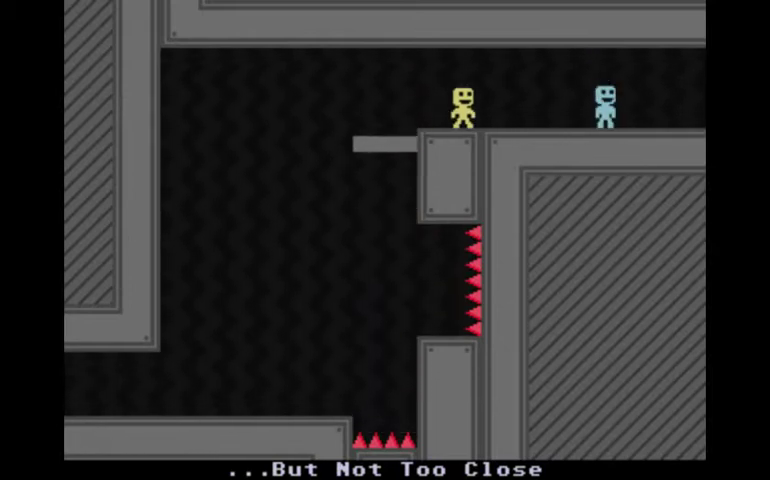
{"action": "key", "text": "Right"}
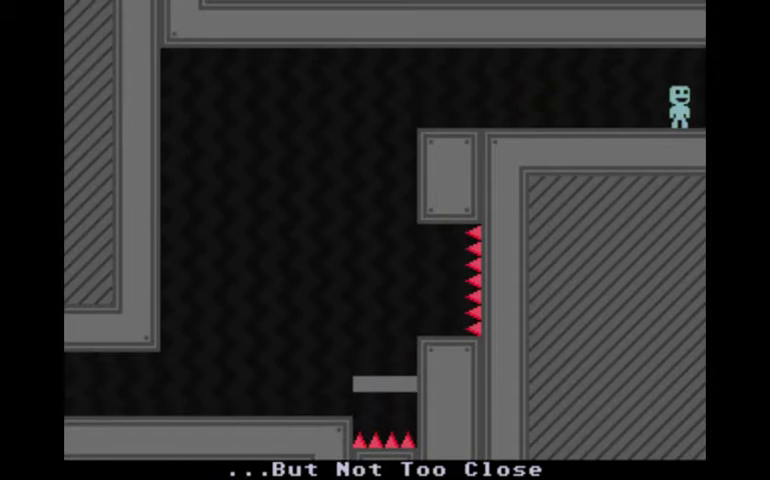
{"action": "key", "text": "Right"}
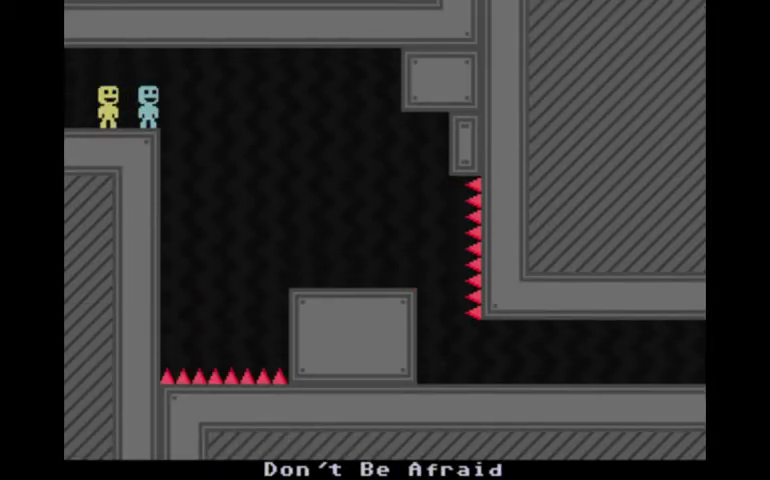
Drop onto the central block, then the floor, and walk right off-screen with Vitellary
{"action": "key", "text": "Right"}
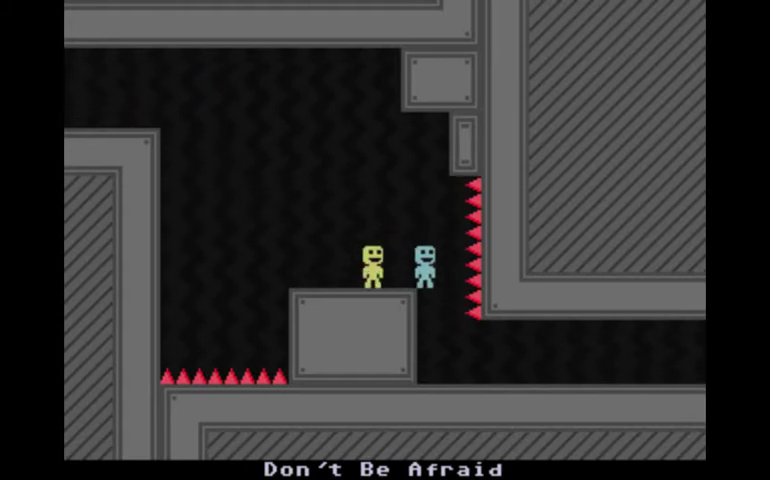
{"action": "key", "text": "Right"}
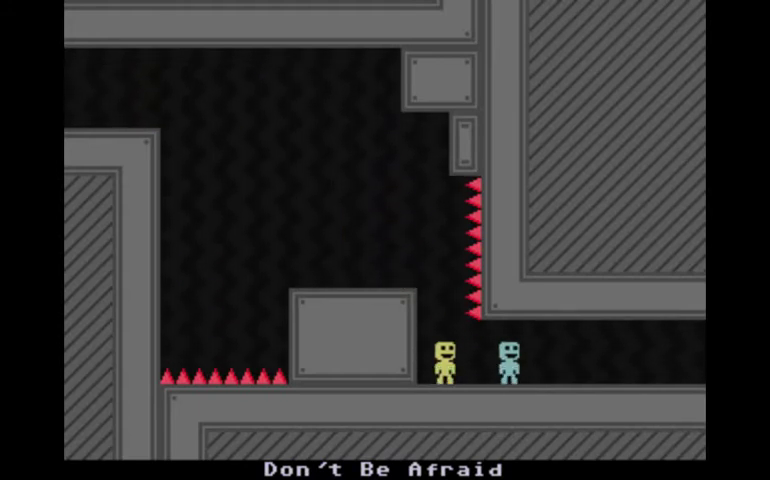
{"action": "key", "text": "Right"}
{"action": "key", "text": "Right"}
{"action": "key", "text": "Right"}
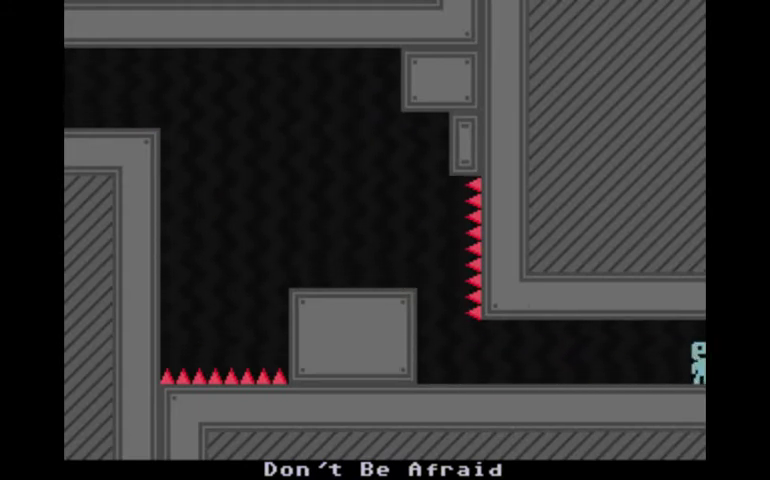
{"action": "key", "text": "Right"}
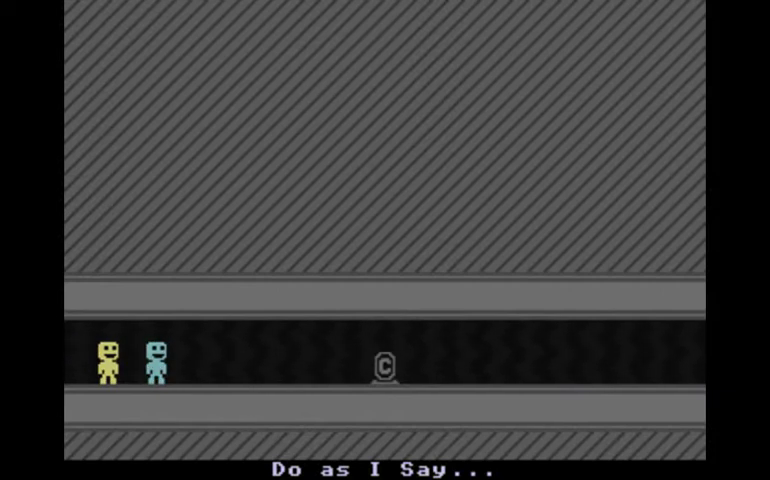
{"action": "key", "text": "Right"}
{"action": "key", "text": "Right"}
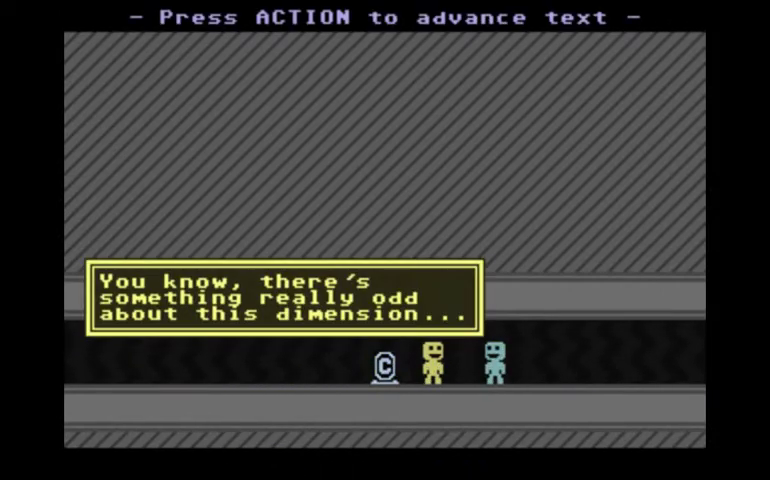
Advance Vitellary's checkpoint remarks, then walk right past the teleporter together
{"action": "key", "text": "space"}
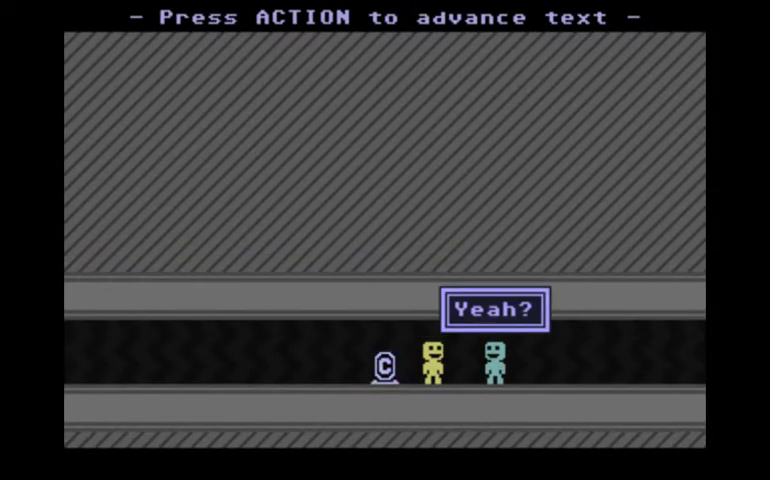
{"action": "key", "text": "space"}
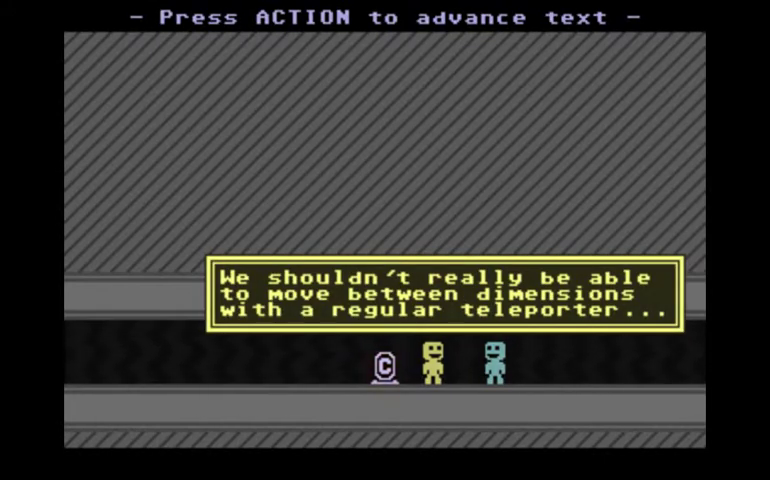
{"action": "key", "text": "space"}
{"action": "key", "text": "space"}
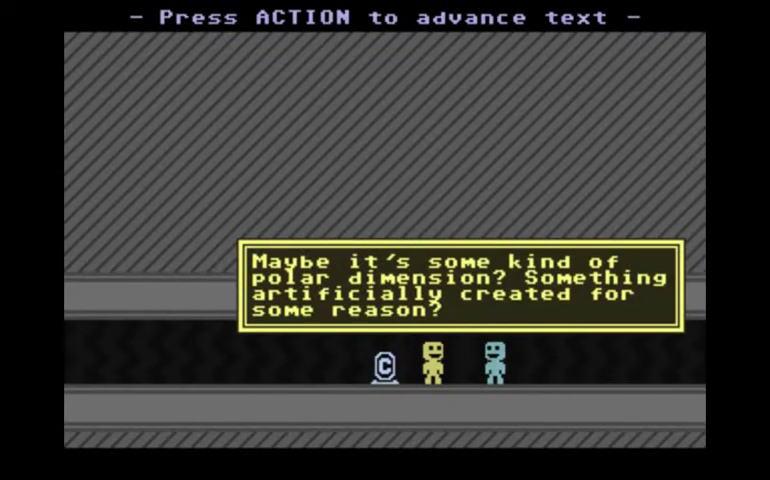
{"action": "key", "text": "space"}
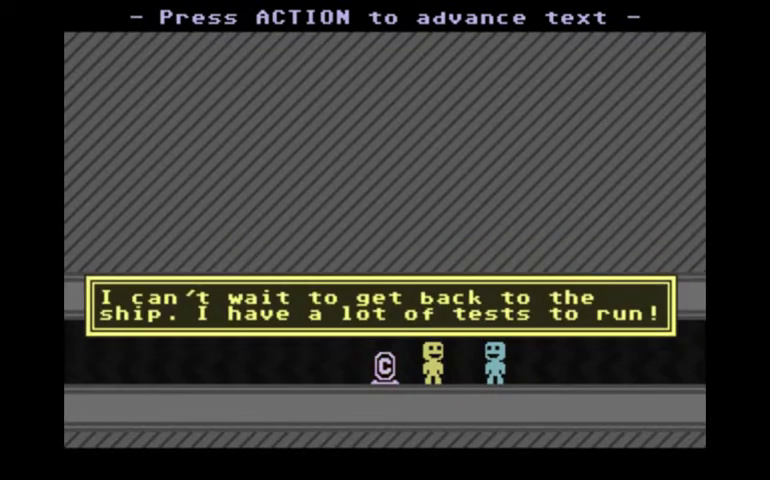
{"action": "key", "text": "space"}
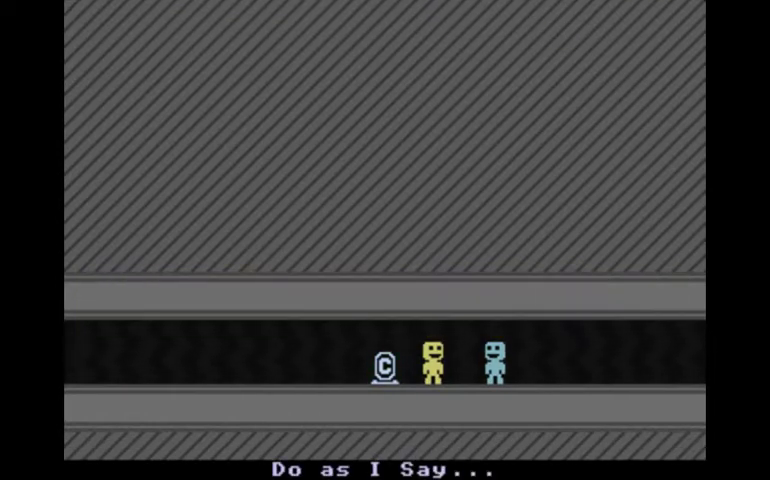
{"action": "key", "text": "Right"}
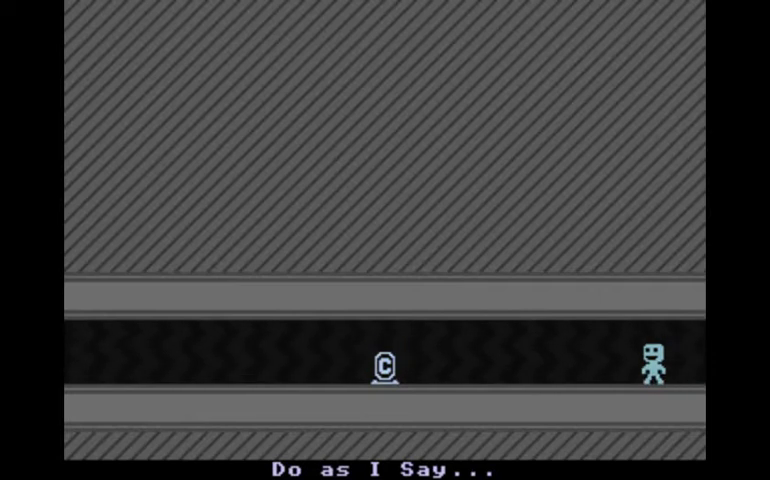
{"action": "key", "text": "Right"}
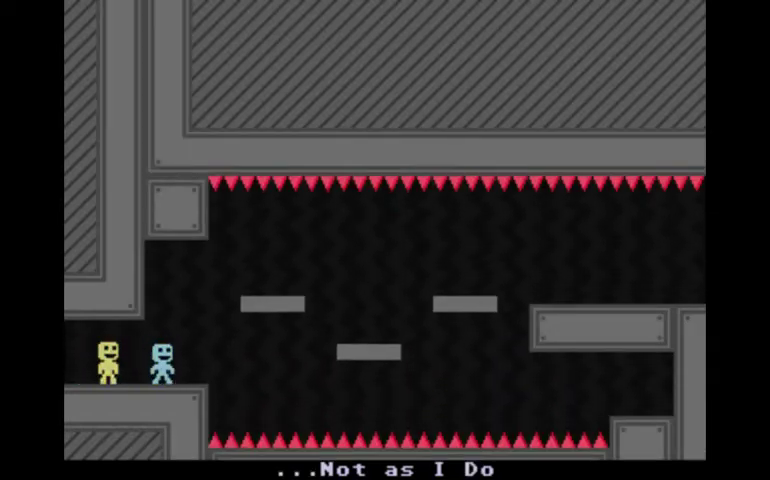
{"action": "key", "text": "Right"}
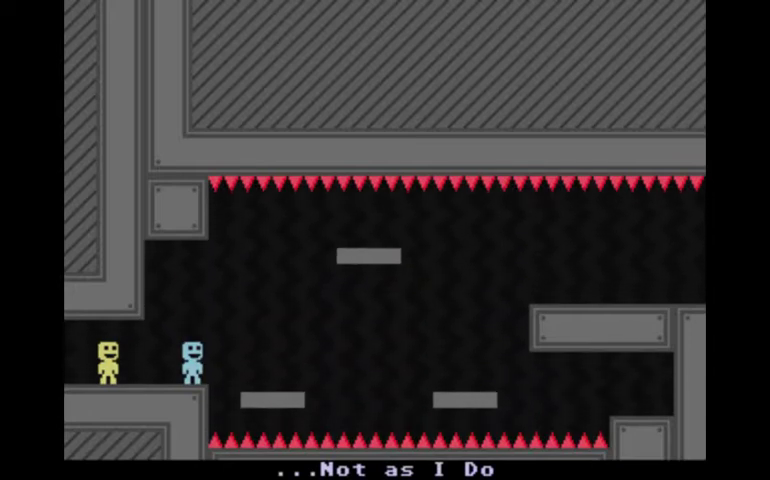
{"action": "key", "text": "space"}
{"action": "key", "text": "space"}
{"action": "key", "text": "Right"}
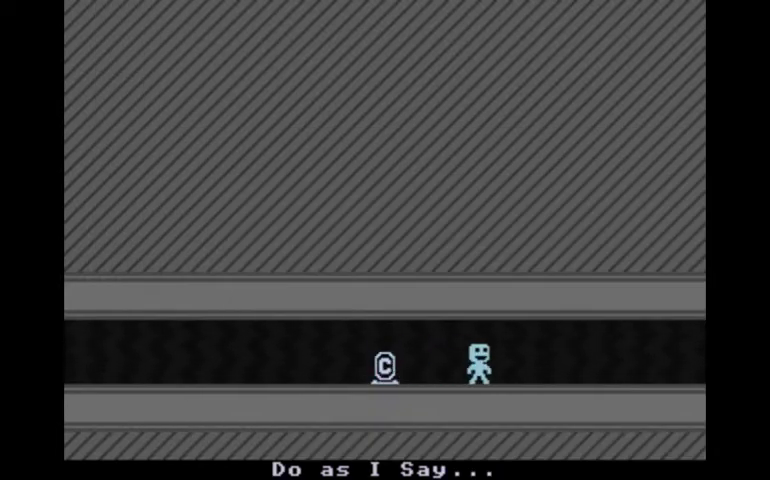
{"action": "key", "text": "Right"}
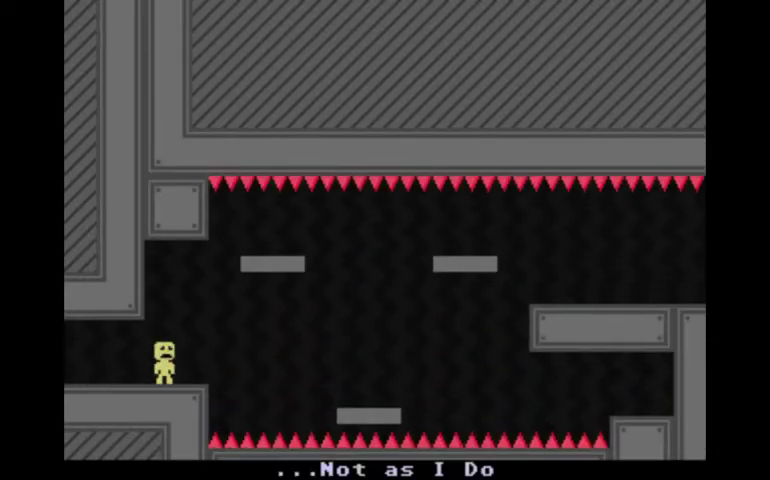
{"action": "key", "text": "Left"}
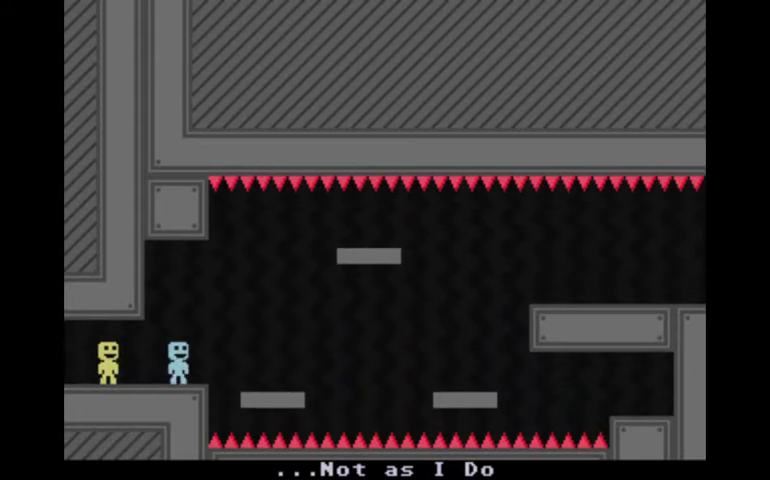
{"action": "key", "text": "Right"}
{"action": "key", "text": "space"}
{"action": "key", "text": "space"}
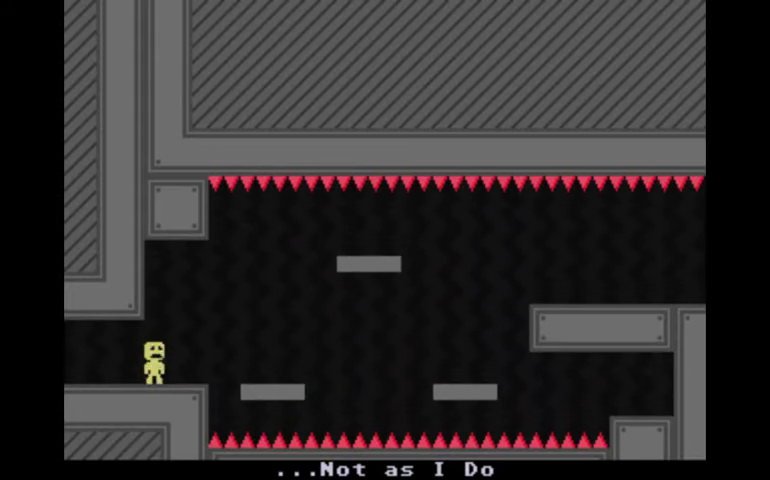
{"action": "key", "text": "Right"}
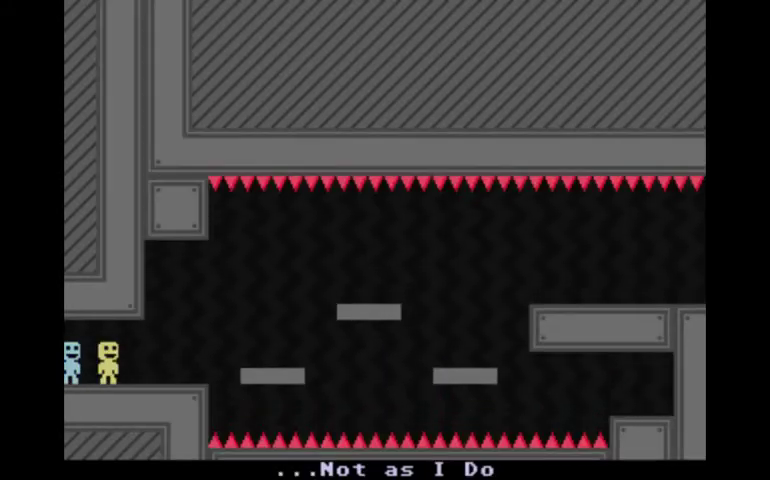
{"action": "key", "text": "space"}
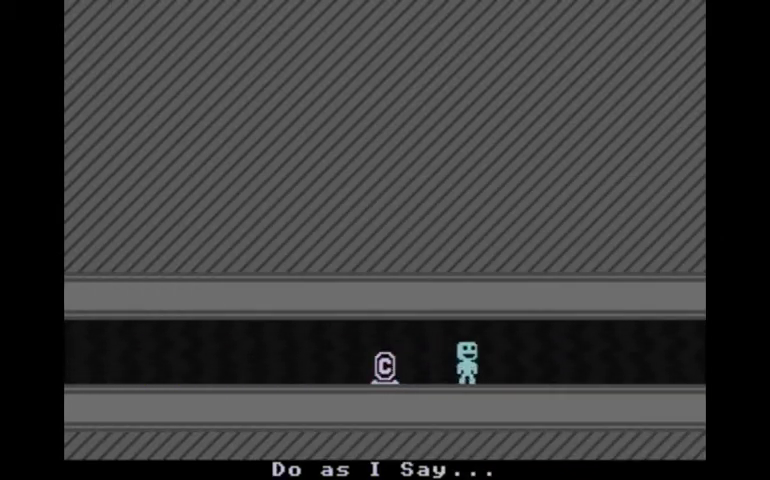
{"action": "key", "text": "Right"}
{"action": "key", "text": "space"}
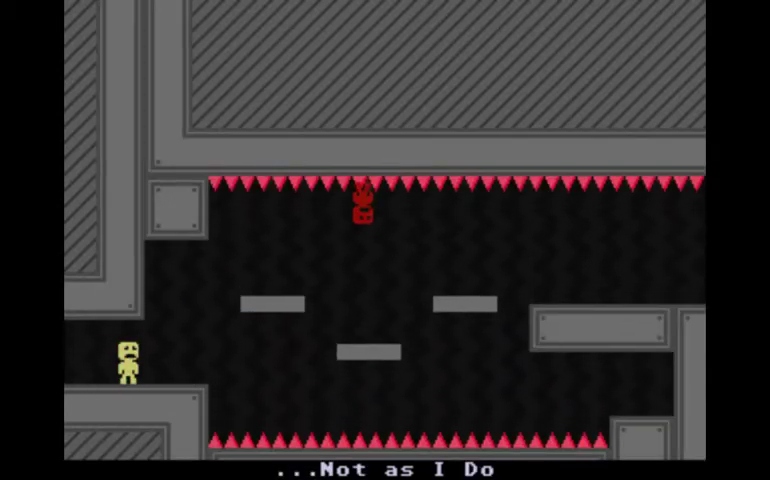
{"action": "key", "text": "Right"}
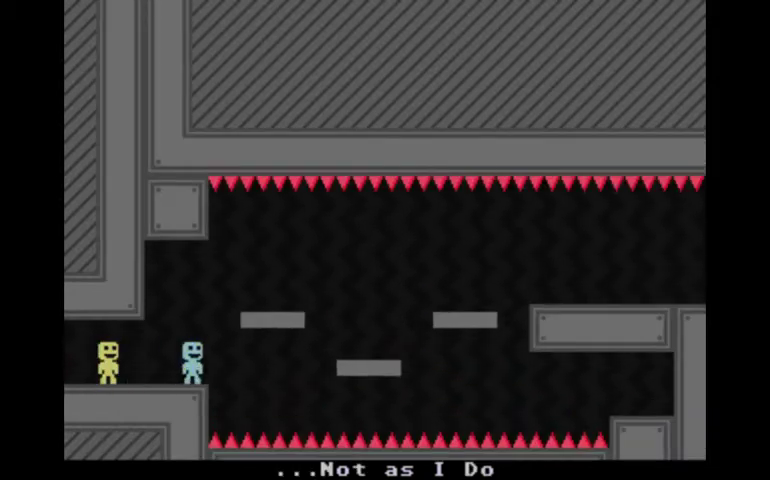
{"action": "key", "text": "Right"}
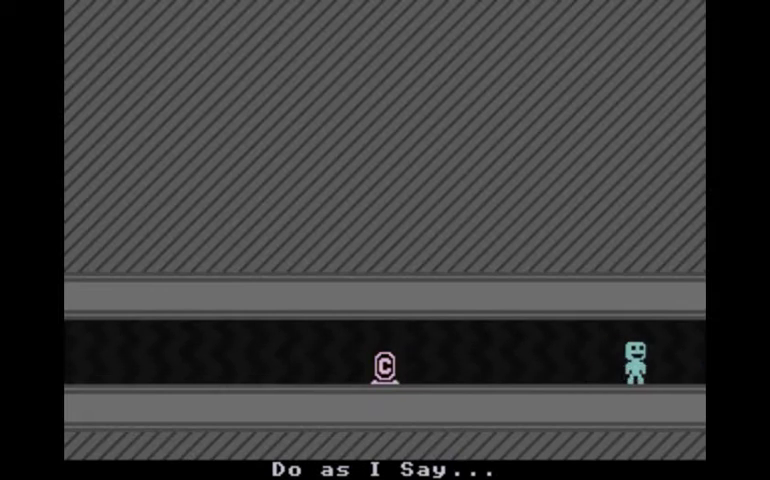
{"action": "key", "text": "Right"}
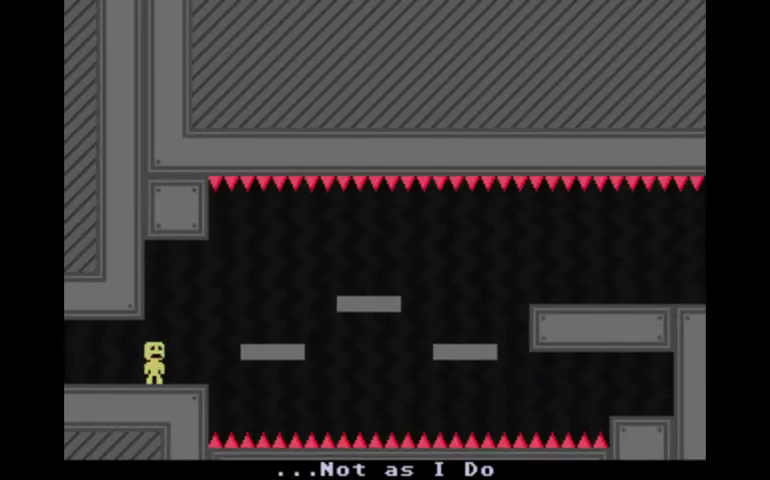
{"action": "key", "text": "Right"}
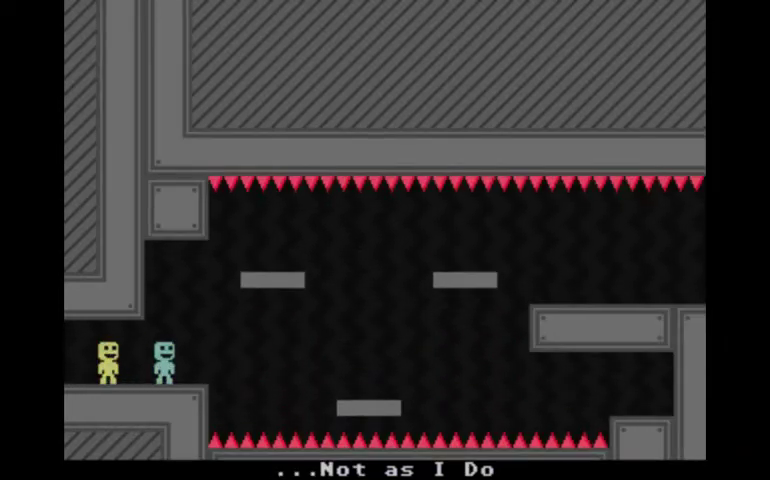
{"action": "key", "text": "Right"}
{"action": "key", "text": "space"}
{"action": "key", "text": "space"}
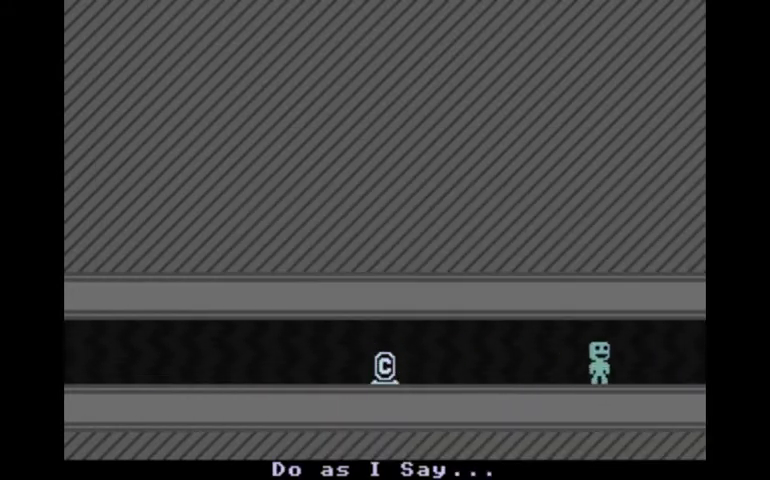
Re-enter the spike room and walk from the checkpoint to the crewmate
{"action": "key", "text": "Left"}
{"action": "key", "text": "Right"}
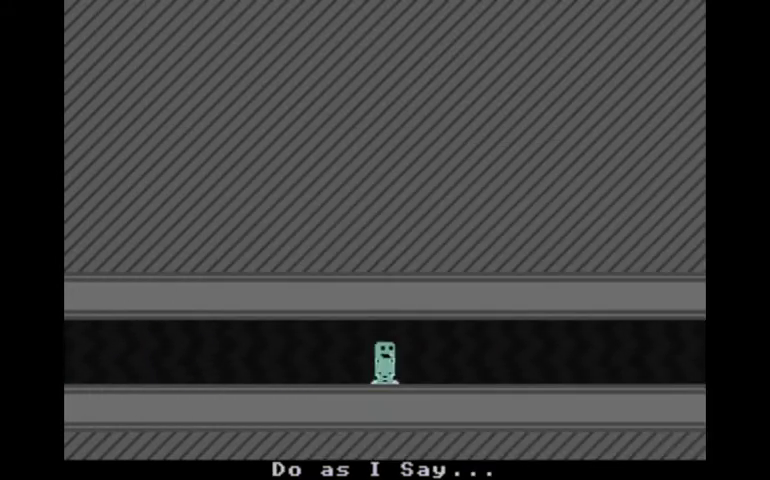
{"action": "key", "text": "Left"}
{"action": "key", "text": "Right"}
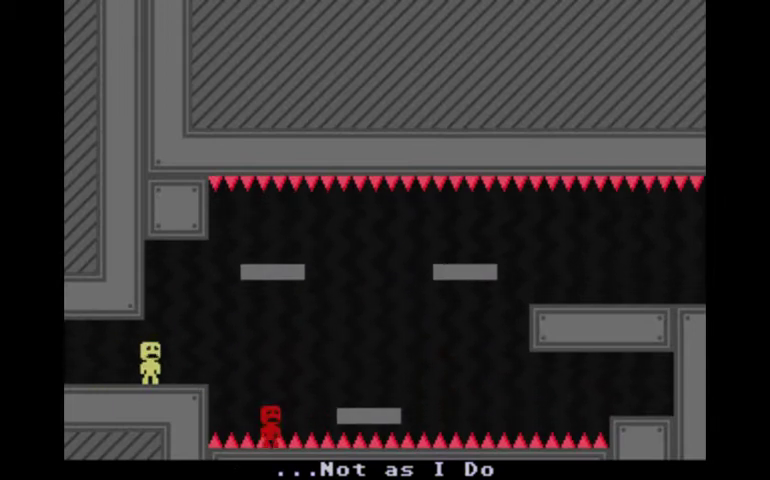
{"action": "key", "text": "Right"}
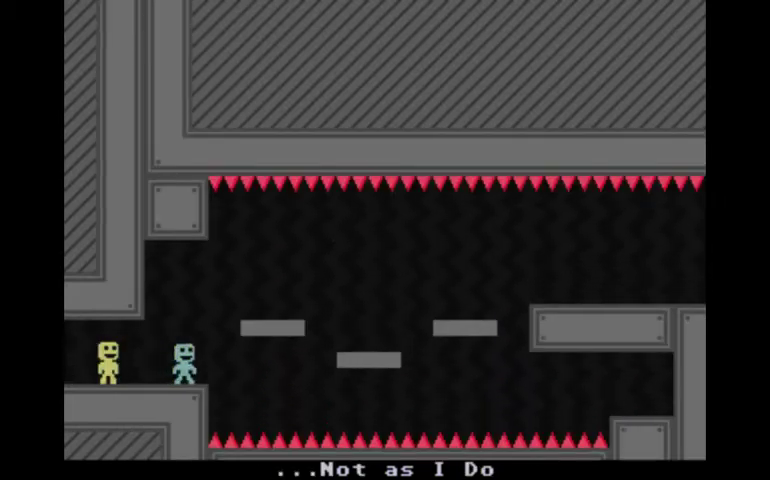
{"action": "key", "text": "Right"}
{"action": "key", "text": "Right"}
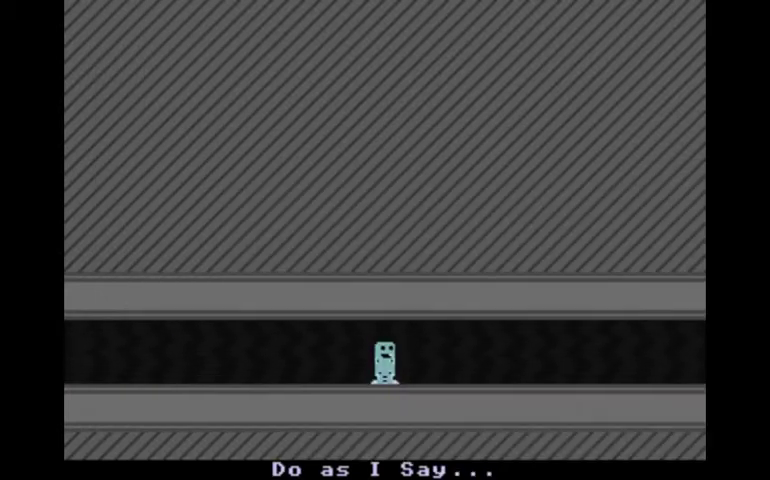
{"action": "key", "text": "Right"}
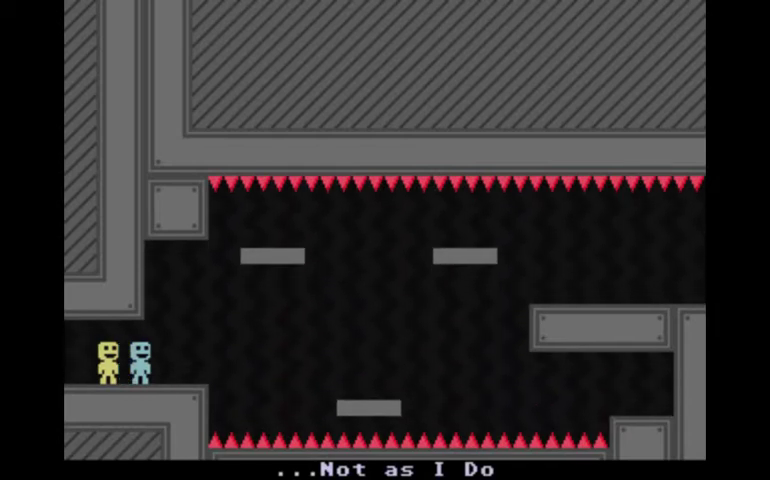
Walk to the ledge's end, step onto a moving platform and flip gravity
{"action": "key", "text": "Right"}
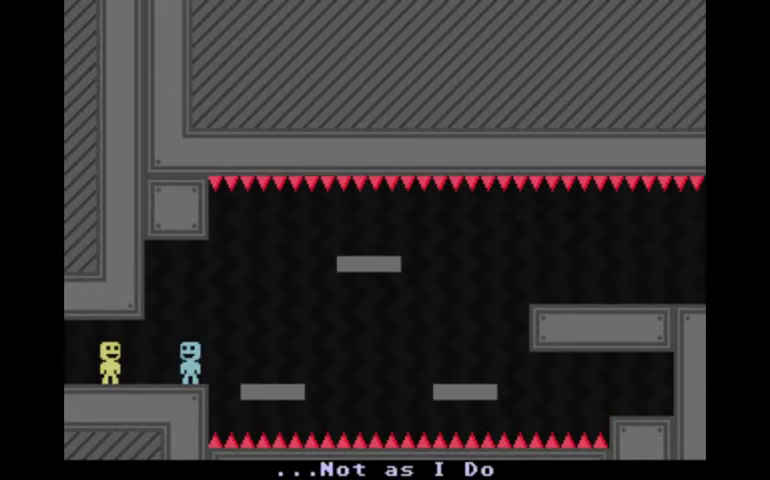
{"action": "key", "text": "Right"}
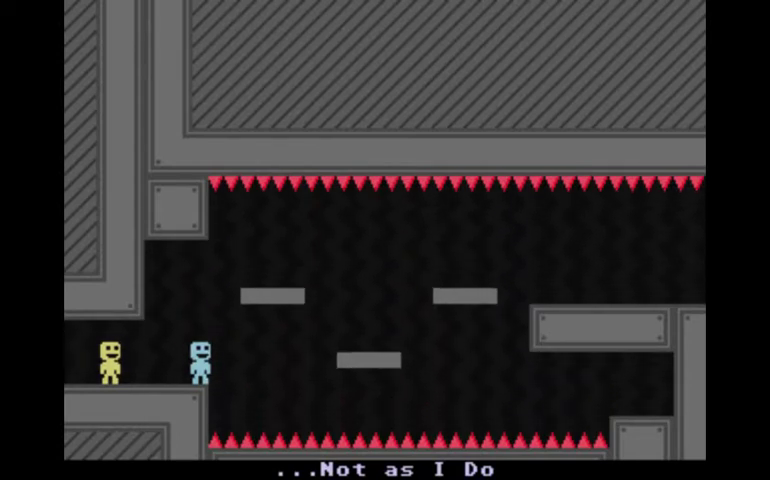
{"action": "key", "text": "Right"}
{"action": "key", "text": "space"}
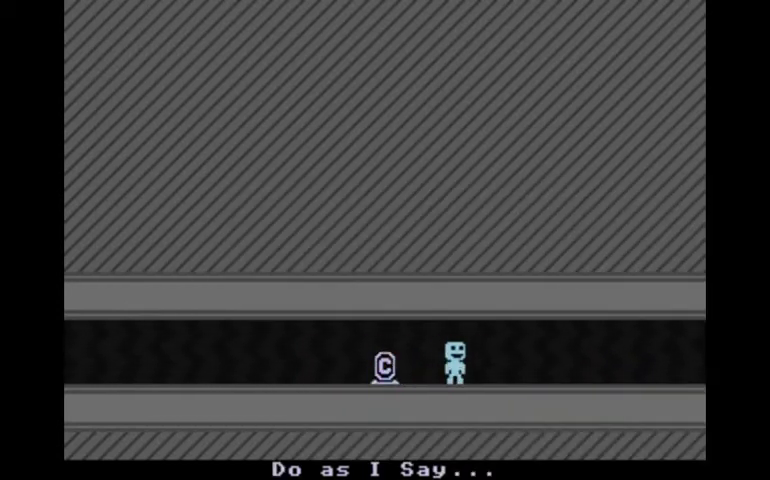
Re-enter beside the crewmate and flip gravity toward the far ledge
{"action": "key", "text": "Right"}
{"action": "key", "text": "Right"}
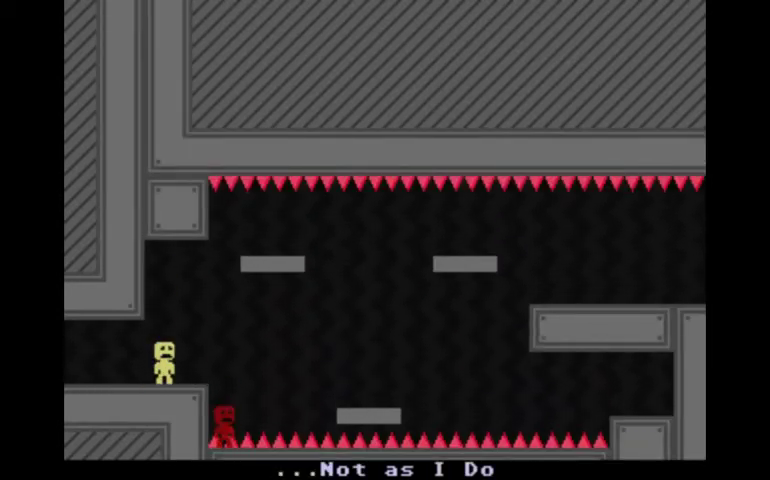
{"action": "key", "text": "Right"}
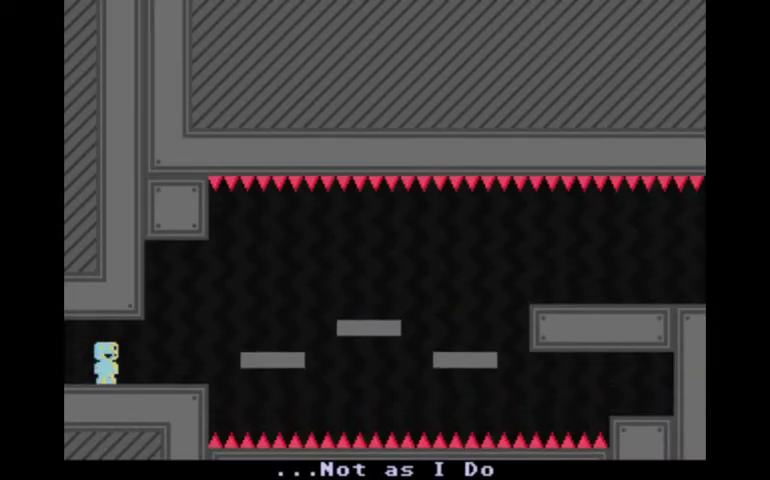
{"action": "key", "text": "Right"}
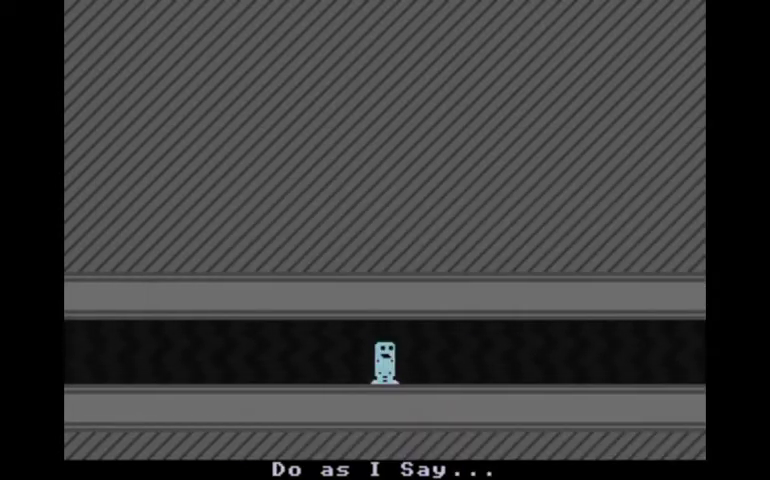
{"action": "key", "text": "Right"}
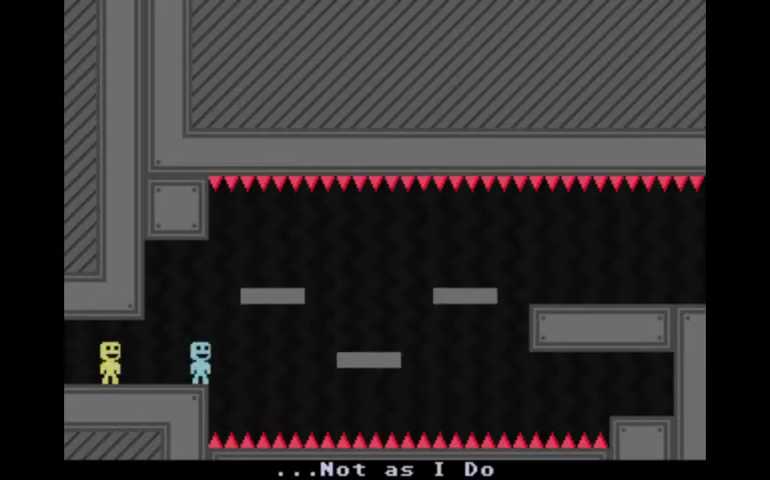
{"action": "key", "text": "space"}
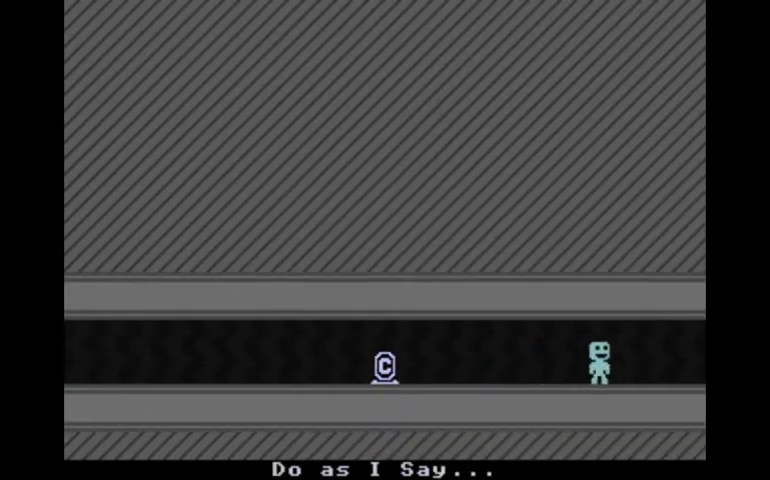
Return from the checkpoint, inch along the ledge and flip up over the gap
{"action": "key", "text": "Right"}
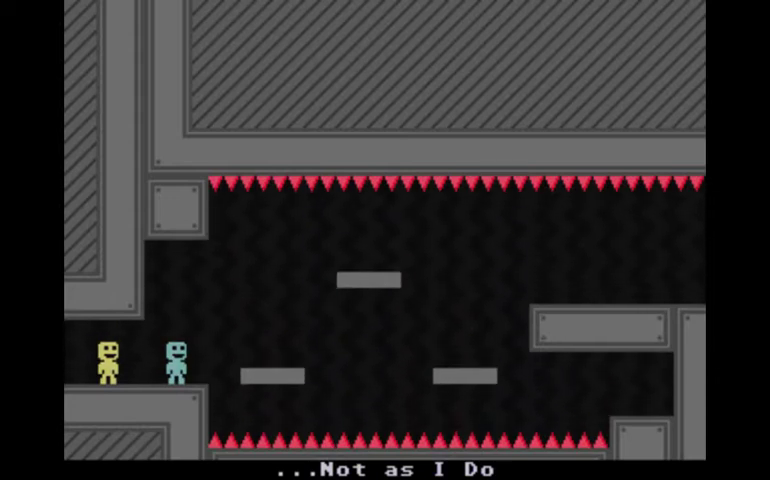
{"action": "key", "text": "Right"}
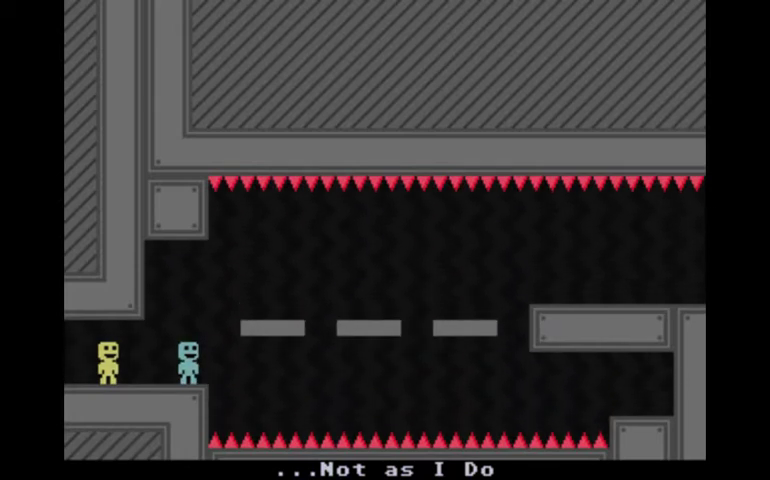
{"action": "key", "text": "space"}
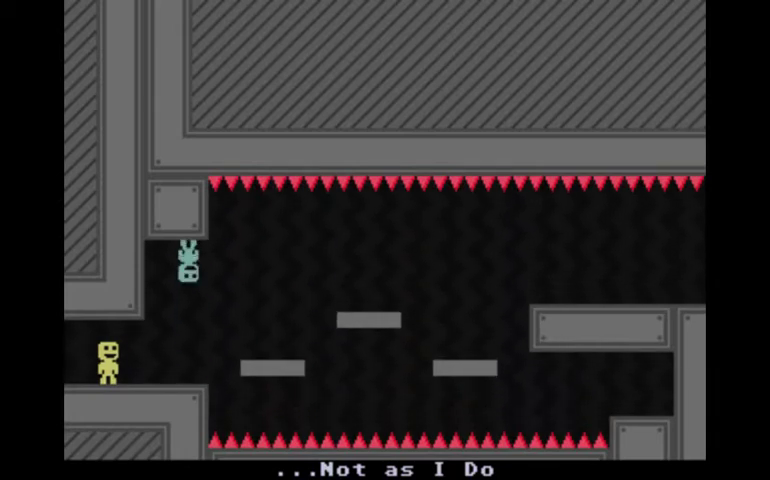
{"action": "key", "text": "Right"}
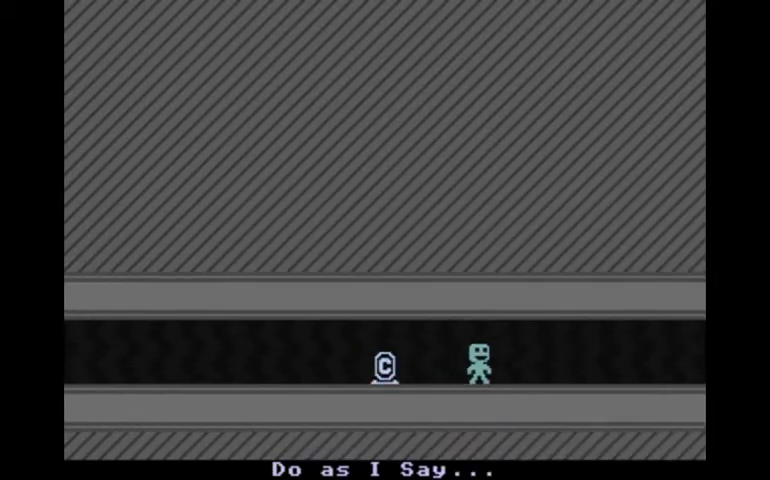
{"action": "key", "text": "Right"}
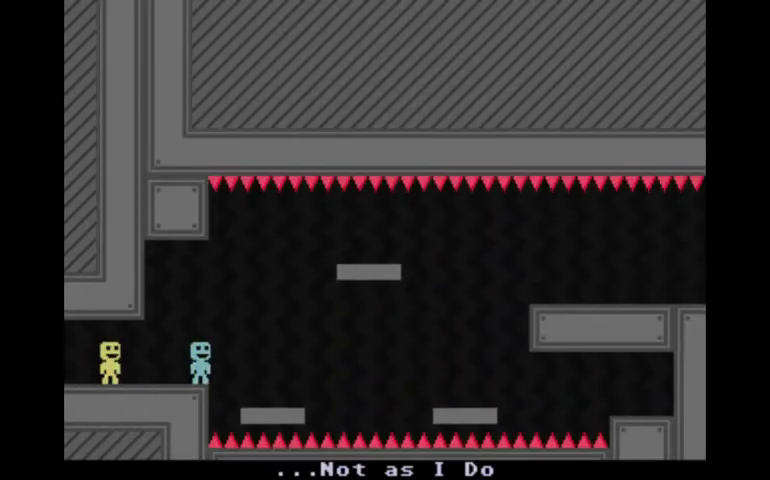
{"action": "key", "text": "space"}
{"action": "key", "text": "space"}
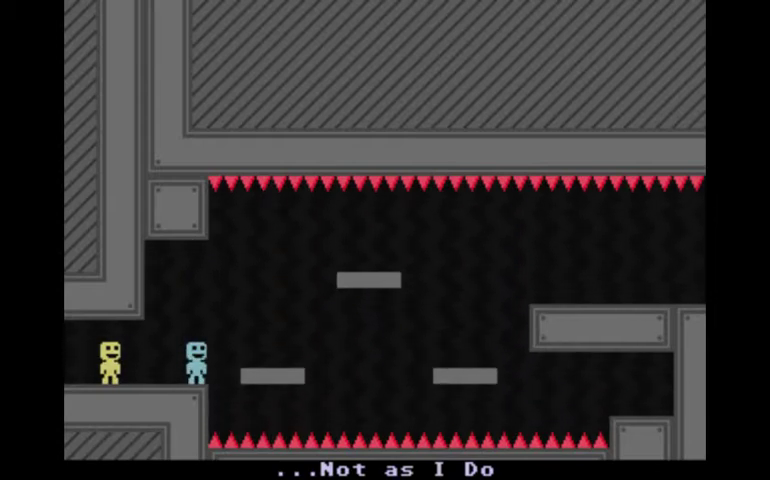
Walk to the ledge edge and flip onto the moving platforms, then re-enter
{"action": "key", "text": "Right"}
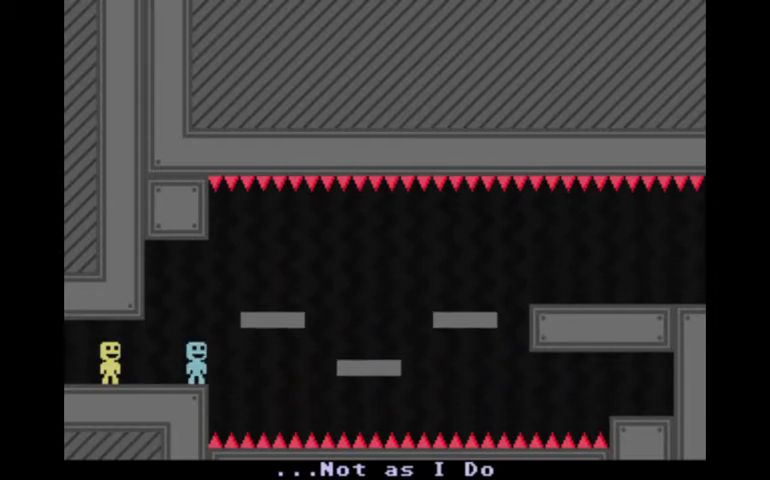
{"action": "key", "text": "space"}
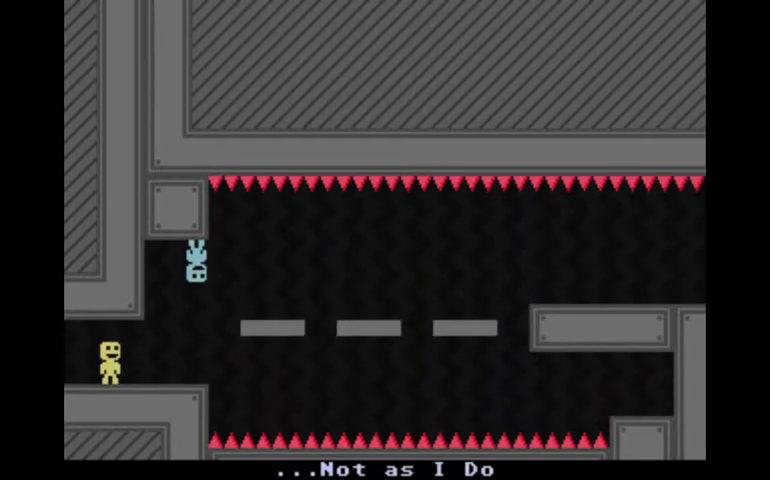
{"action": "key", "text": "space"}
{"action": "key", "text": "Right"}
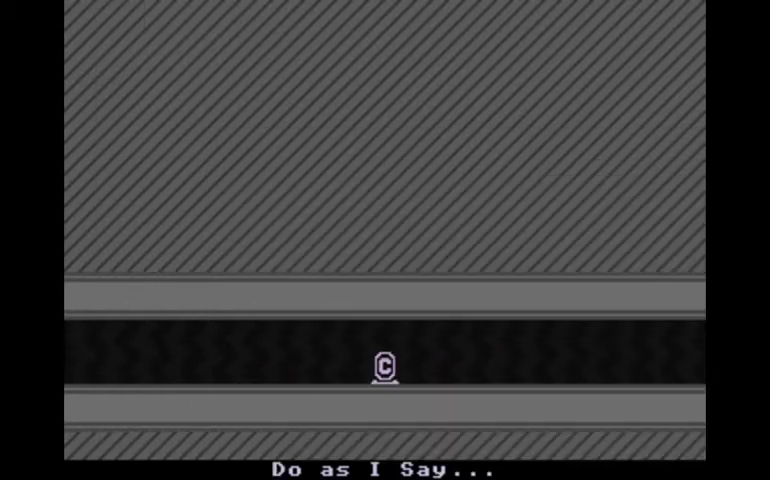
{"action": "key", "text": "Right"}
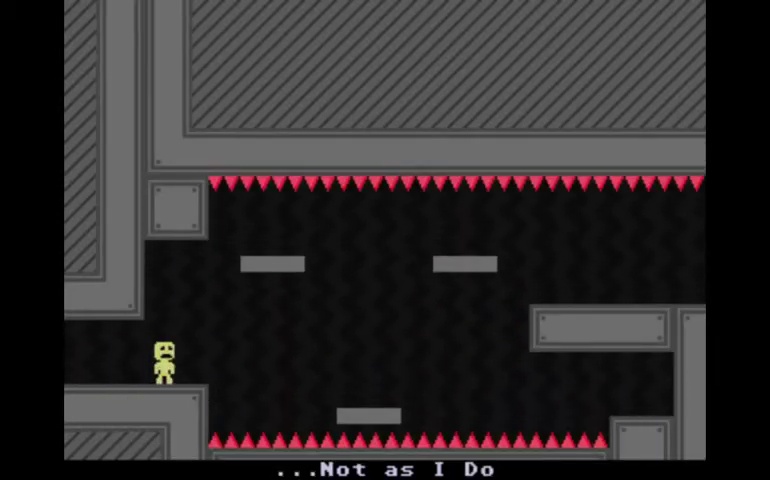
Walk along the ledge with the crewmate and flip up and back down beside it
{"action": "key", "text": "Right"}
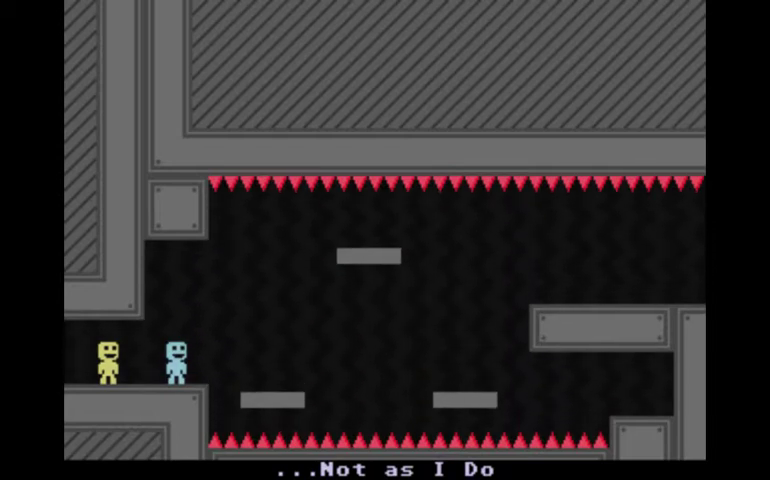
{"action": "key", "text": "Right"}
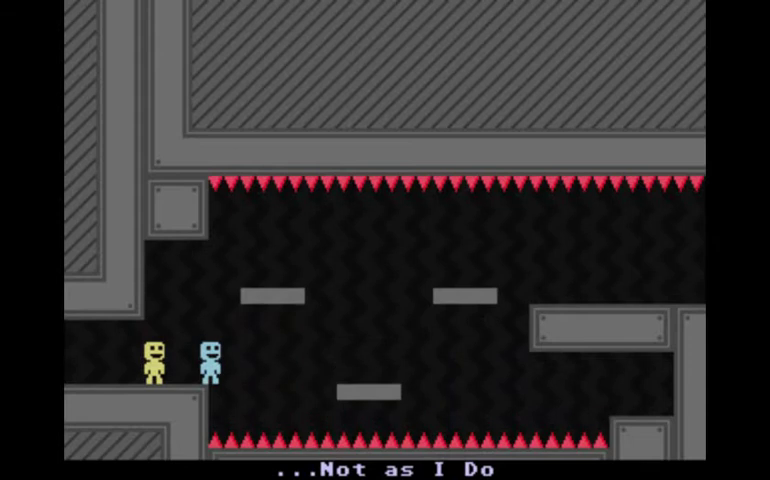
{"action": "key", "text": "Right"}
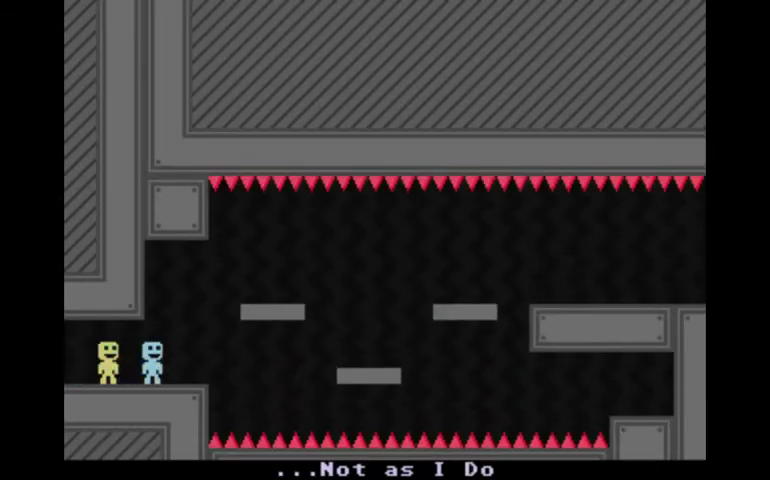
{"action": "key", "text": "Right"}
{"action": "key", "text": "space"}
{"action": "key", "text": "space"}
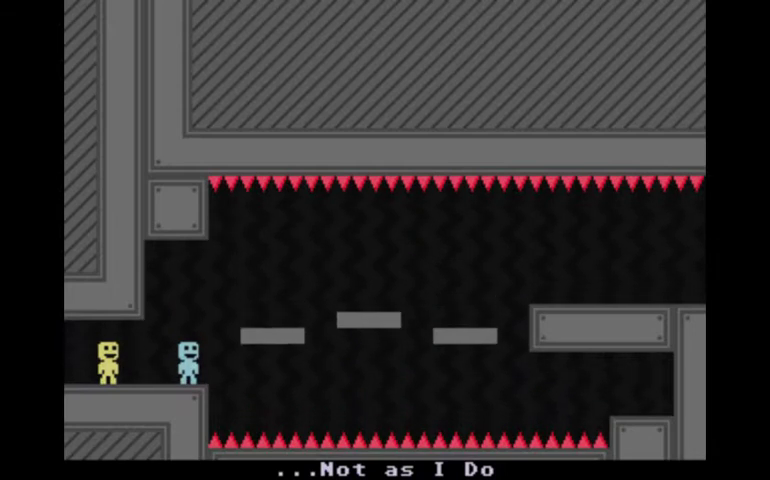
Step onto a moving platform and flip toward the ceiling and back
{"action": "key", "text": "Right"}
{"action": "key", "text": "Left"}
{"action": "key", "text": "space"}
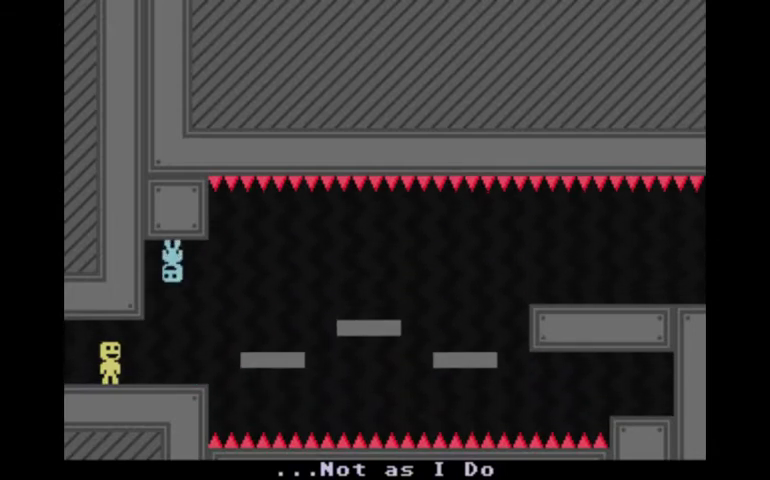
{"action": "key", "text": "space"}
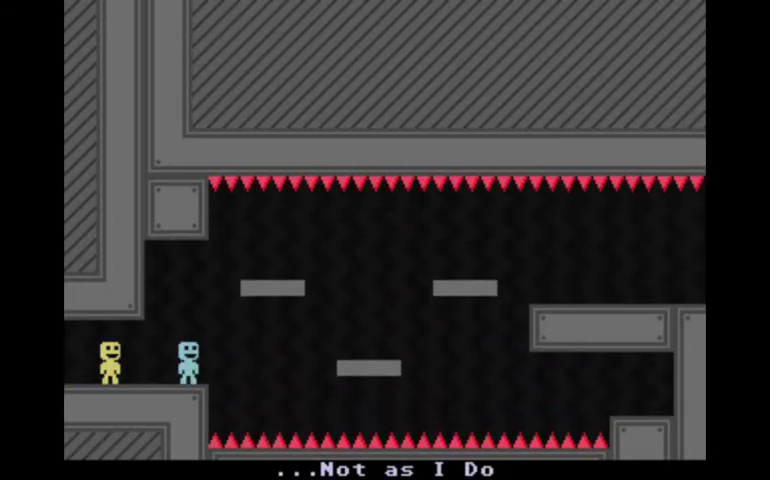
{"action": "key", "text": "Right"}
{"action": "key", "text": "space"}
{"action": "key", "text": "Right"}
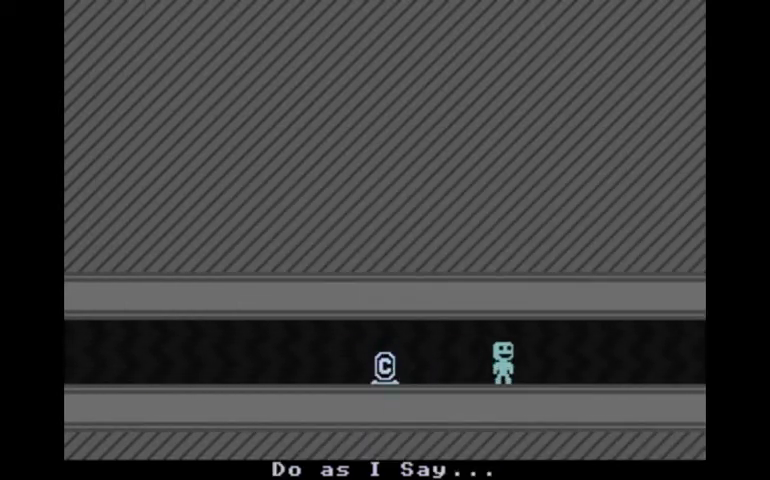
Retry from the checkpoint, riding a moving platform upside down to the far right ledge
{"action": "key", "text": "Right"}
{"action": "key", "text": "Right"}
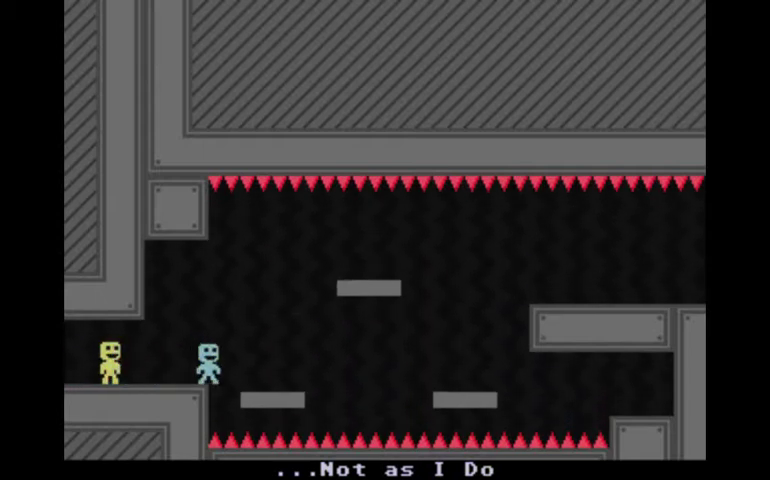
{"action": "key", "text": "space"}
{"action": "key", "text": "Right"}
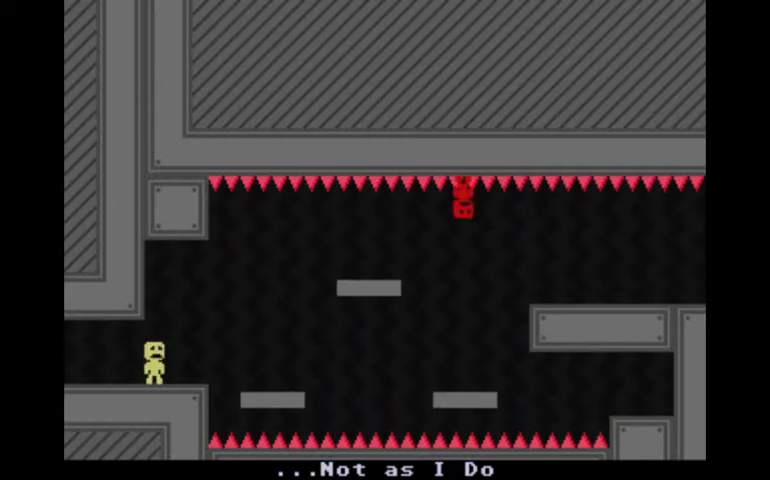
{"action": "key", "text": "Right"}
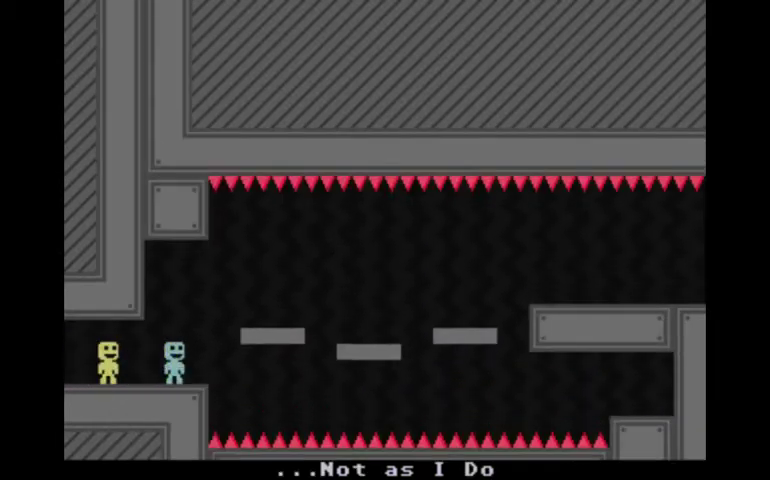
{"action": "key", "text": "space"}
{"action": "key", "text": "Right"}
{"action": "key", "text": "Right"}
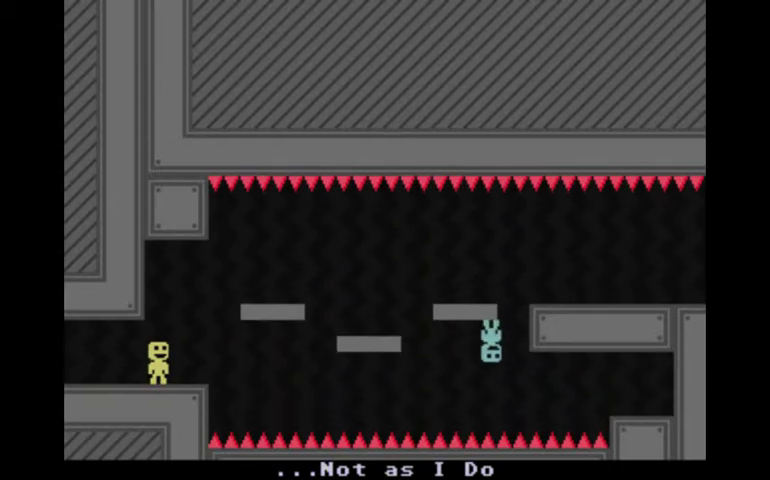
{"action": "key", "text": "space"}
{"action": "key", "text": "Right"}
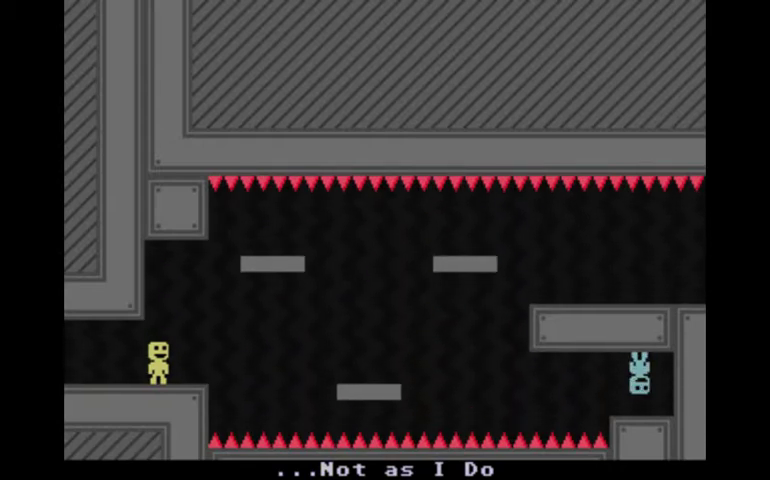
{"action": "key", "text": "Right"}
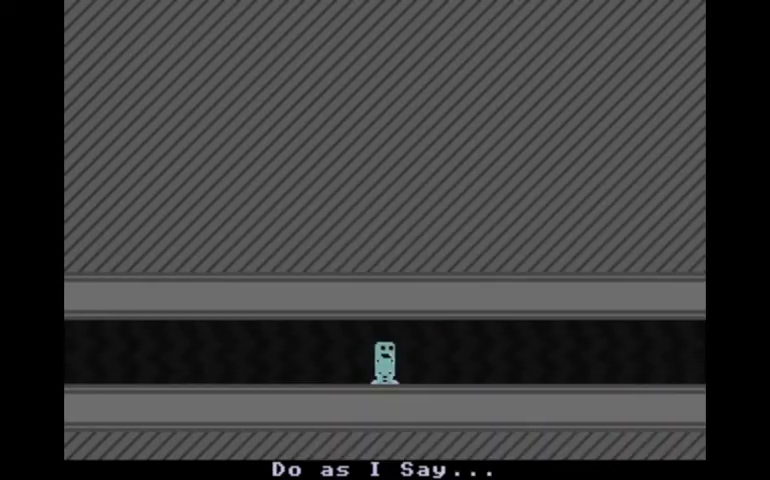
Walk in from the checkpoint and flip over the platforms, dying repeatedly
{"action": "key", "text": "Right"}
{"action": "key", "text": "Right"}
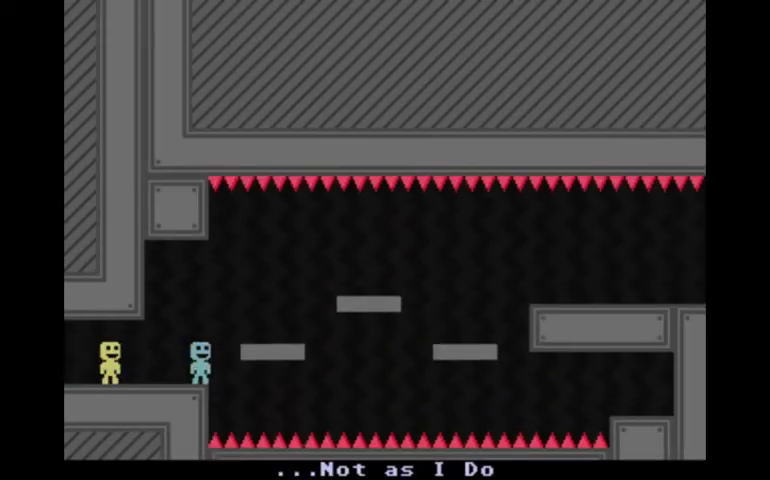
{"action": "key", "text": "space"}
{"action": "key", "text": "space"}
{"action": "key", "text": "Right"}
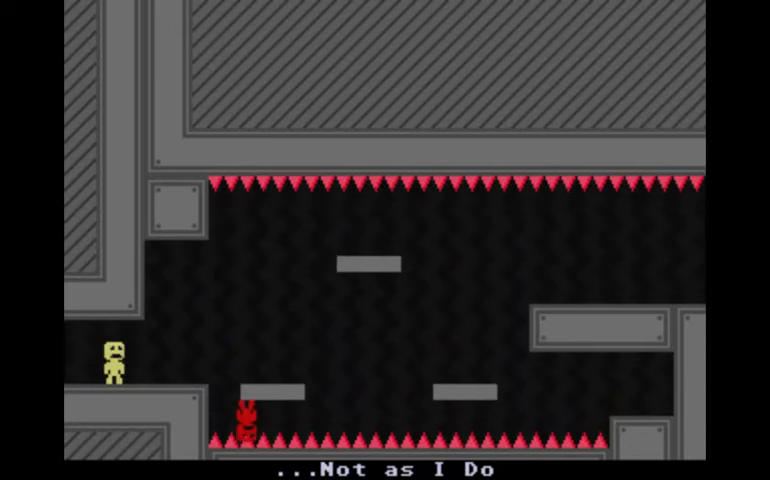
{"action": "key", "text": "Right"}
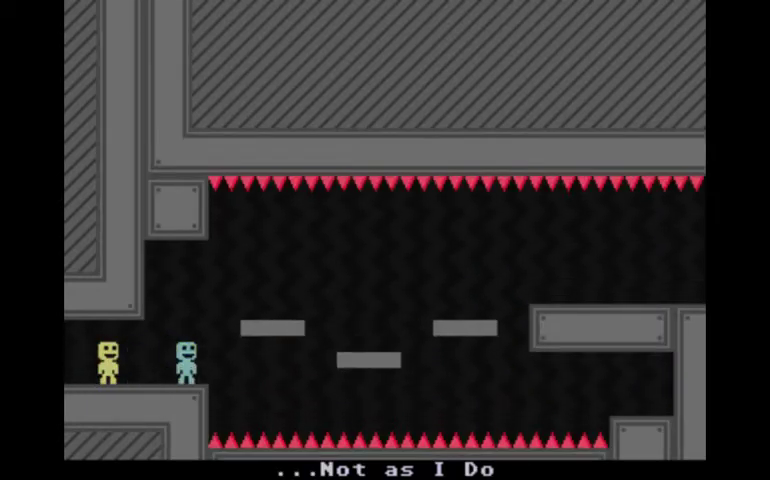
{"action": "key", "text": "Right"}
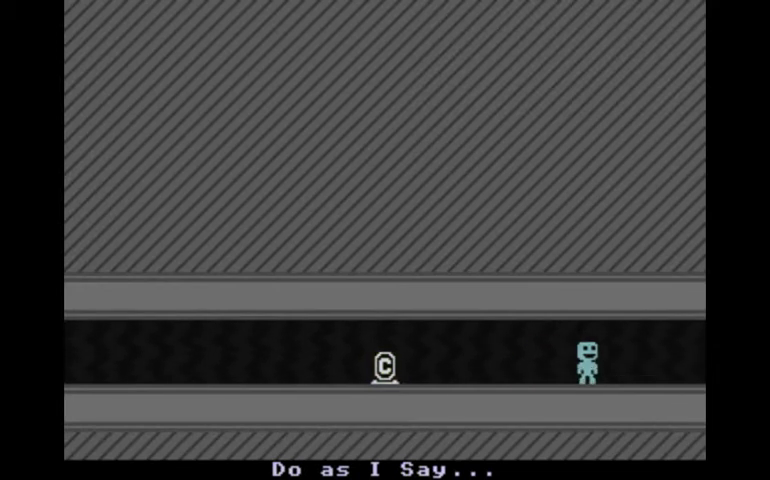
{"action": "key", "text": "Right"}
{"action": "key", "text": "space"}
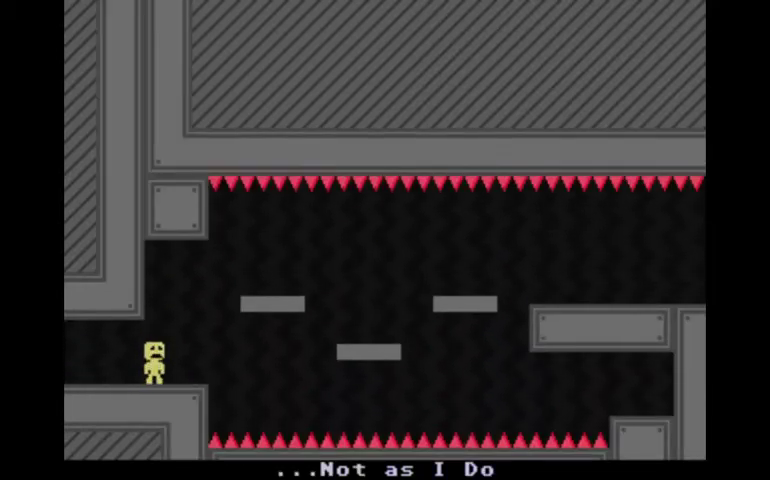
Walk in with the crewmate, try a moving platform, then return beside the crewmate
{"action": "key", "text": "Right"}
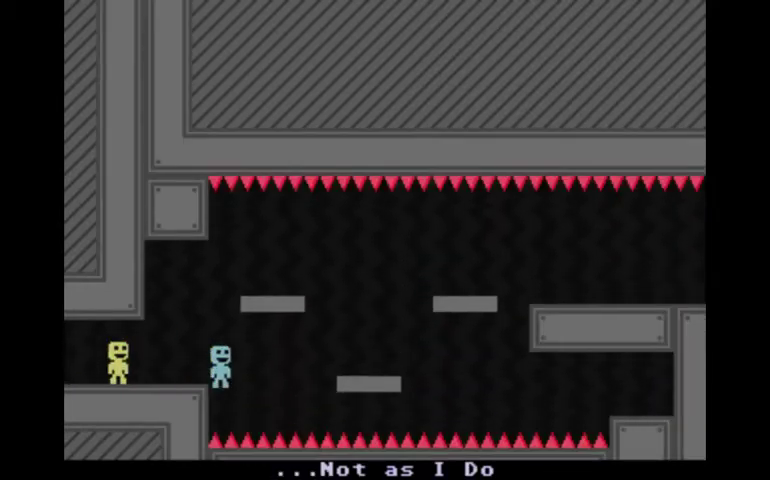
{"action": "key", "text": "Left"}
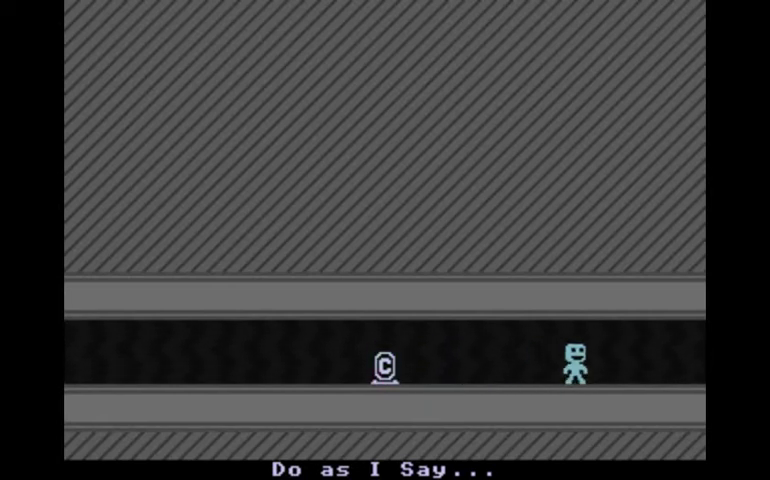
{"action": "key", "text": "Right"}
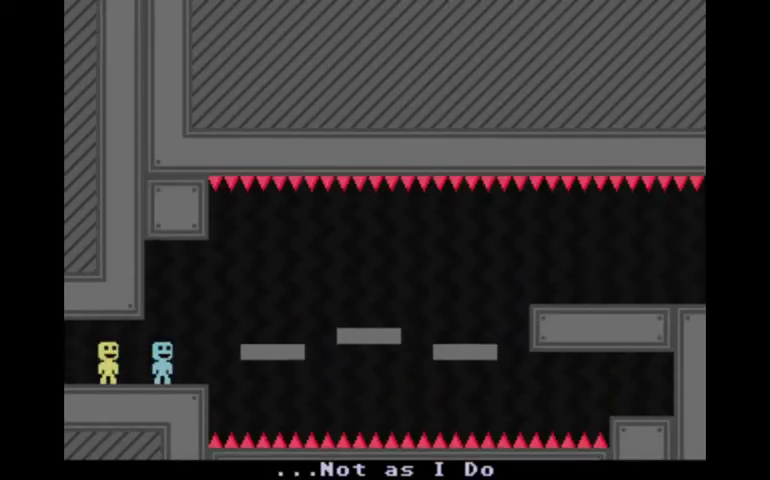
{"action": "key", "text": "Right"}
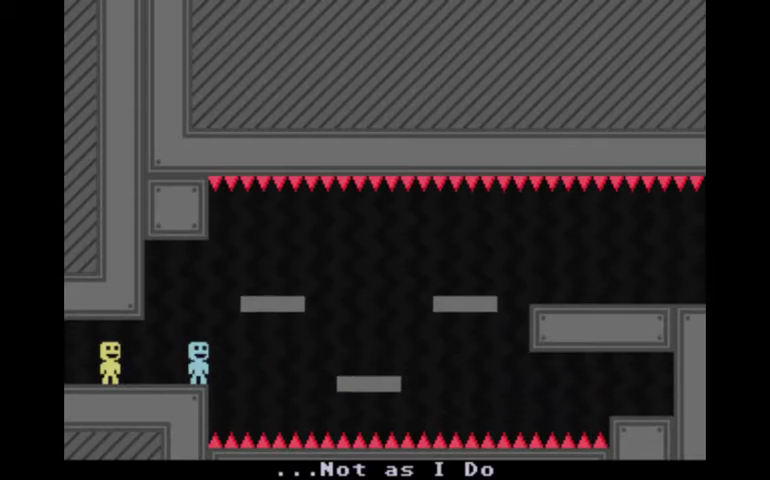
{"action": "key", "text": "Right"}
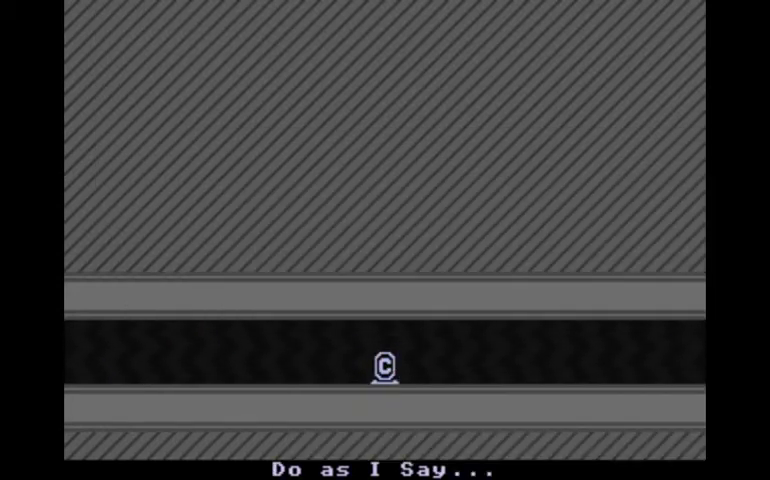
{"action": "key", "text": "Right"}
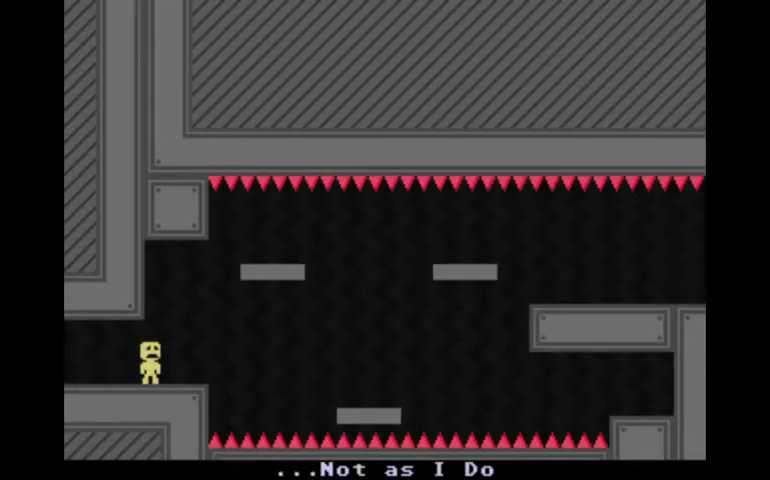
{"action": "key", "text": "Right"}
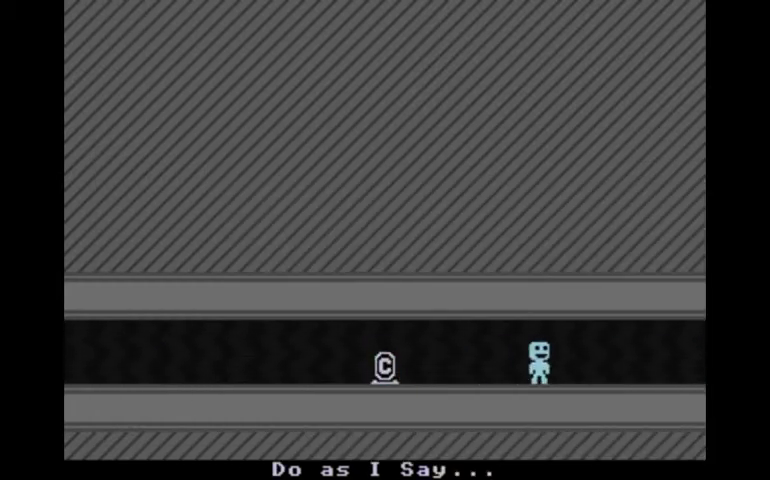
{"action": "key", "text": "Right"}
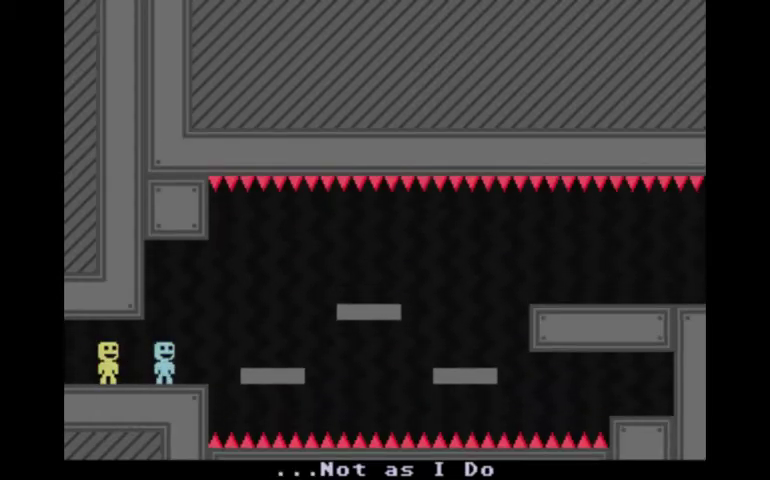
Flip upward and head right across the moving platforms toward the far ledge
{"action": "key", "text": "space"}
{"action": "key", "text": "Right"}
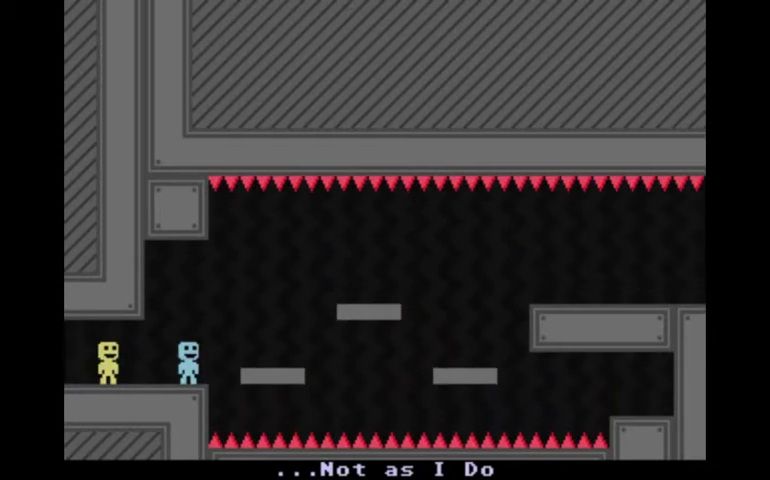
{"action": "key", "text": "space"}
{"action": "key", "text": "Right"}
{"action": "key", "text": "Right"}
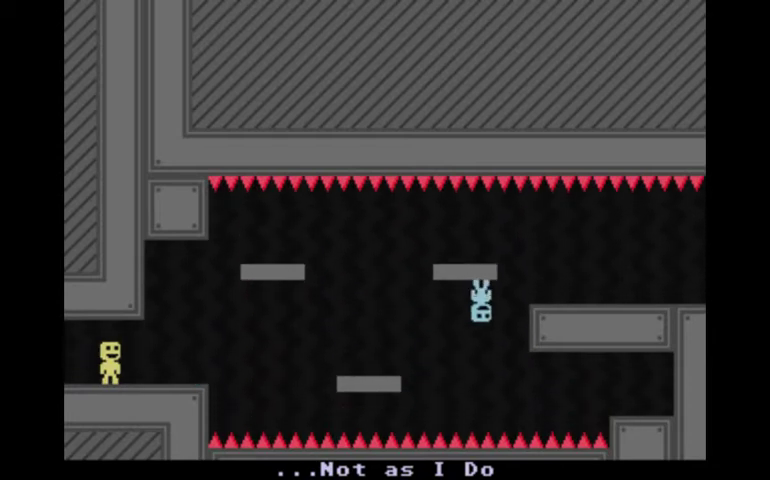
After respawning, walk back to Vitellary's ledge and flip gravity to start another crossing
{"action": "key", "text": "Right"}
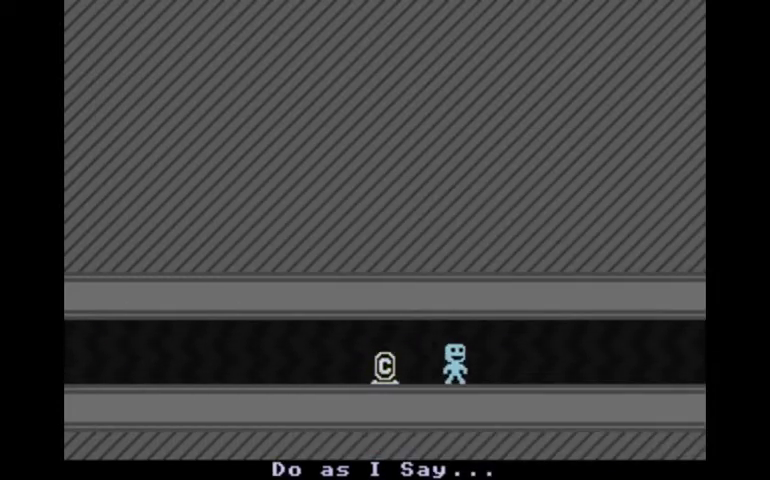
{"action": "key", "text": "Left"}
{"action": "key", "text": "Right"}
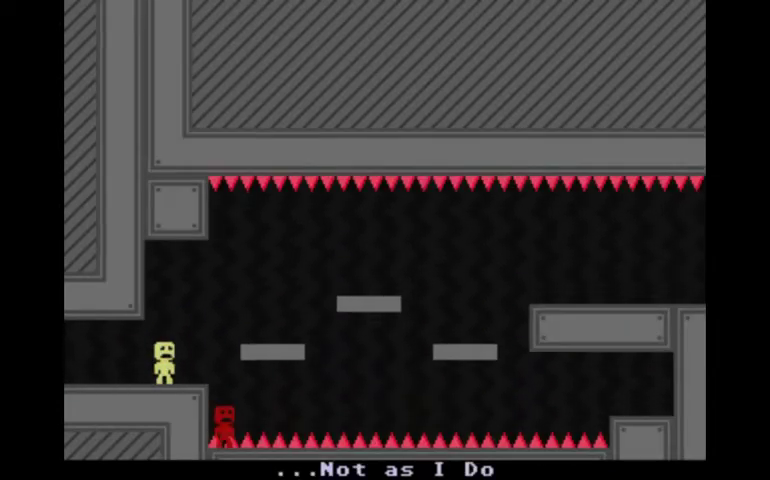
{"action": "key", "text": "Left"}
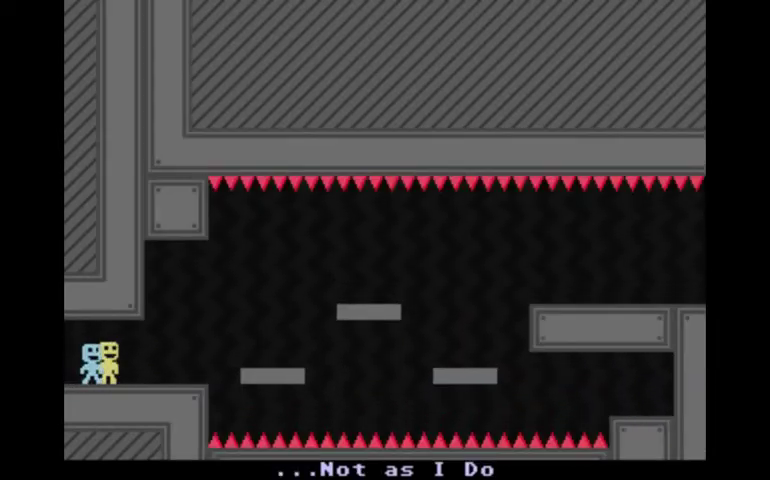
{"action": "key", "text": "Right"}
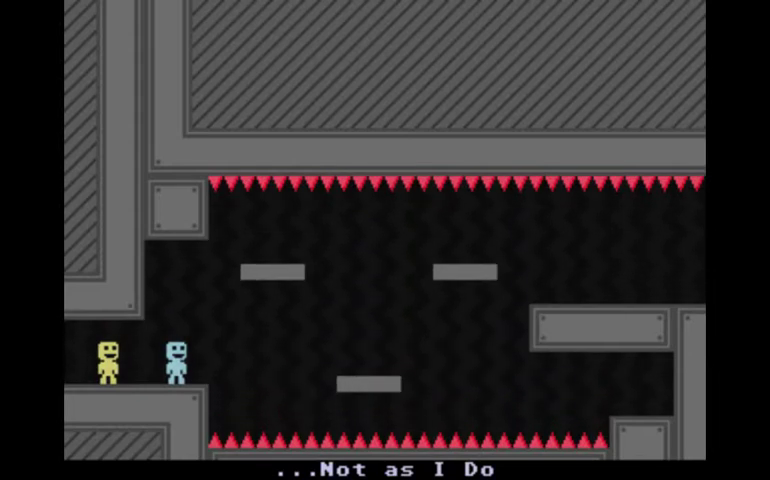
{"action": "key", "text": "Right"}
{"action": "key", "text": "space"}
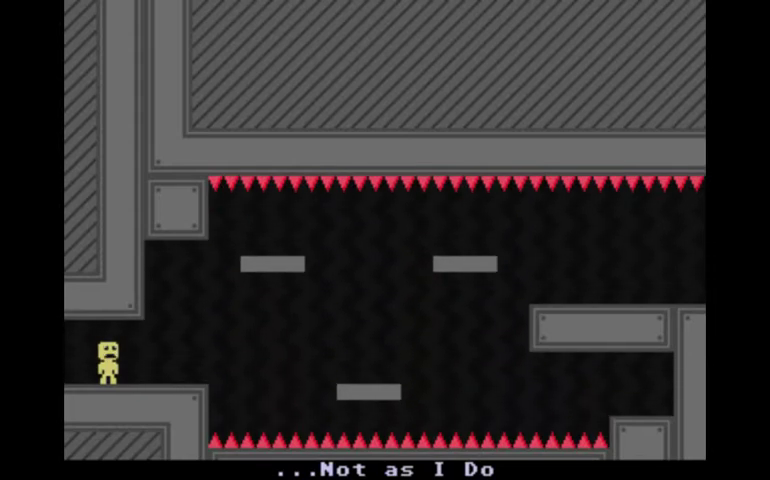
Return from the checkpoint to Vitellary, then flip upward and head right
{"action": "key", "text": "Left"}
{"action": "key", "text": "Right"}
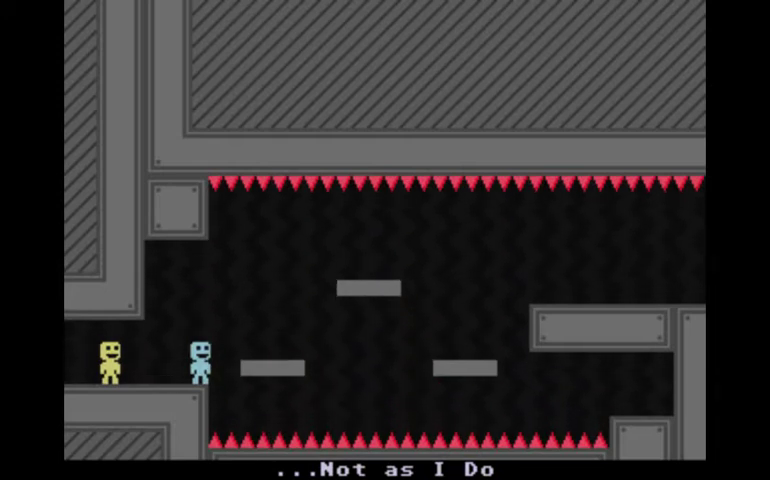
{"action": "key", "text": "space"}
{"action": "key", "text": "Right"}
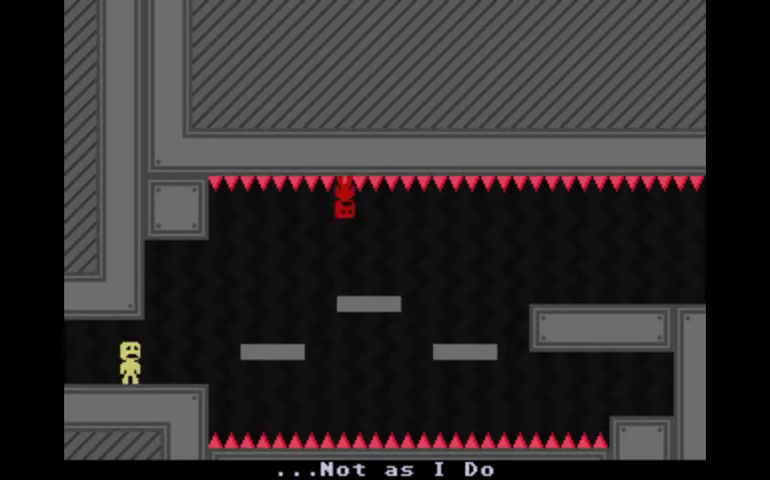
Try flipping toward the middle platforms, then return to Vitellary after dying
{"action": "key", "text": "Left"}
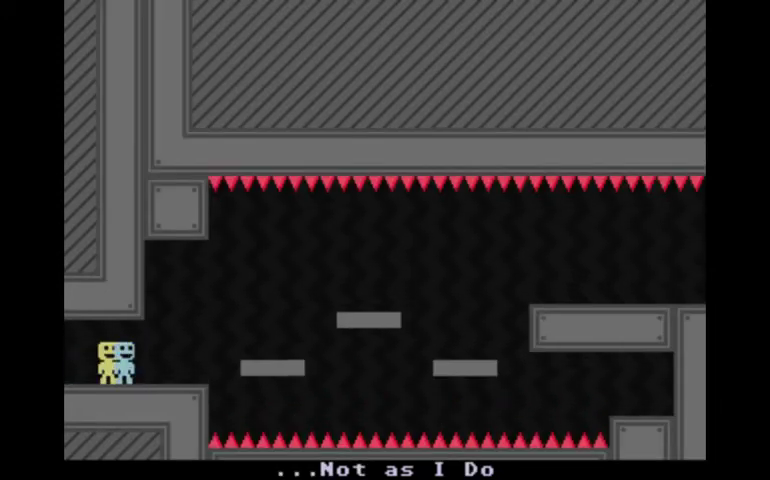
{"action": "key", "text": "Right"}
{"action": "key", "text": "space"}
{"action": "key", "text": "Right"}
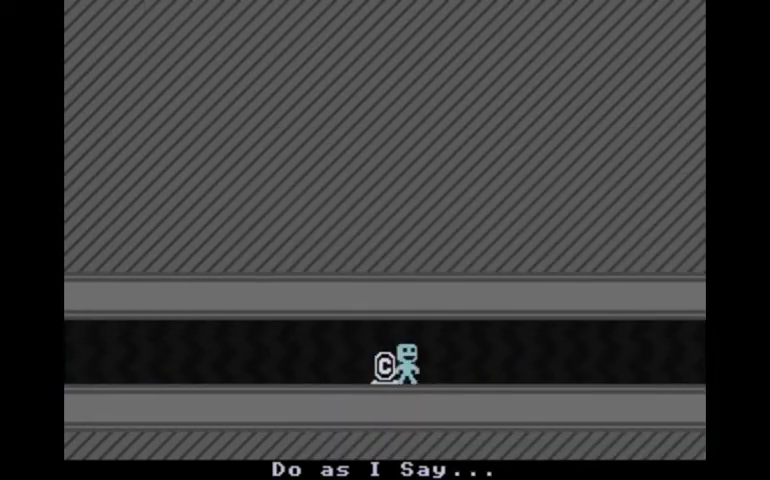
{"action": "key", "text": "Left"}
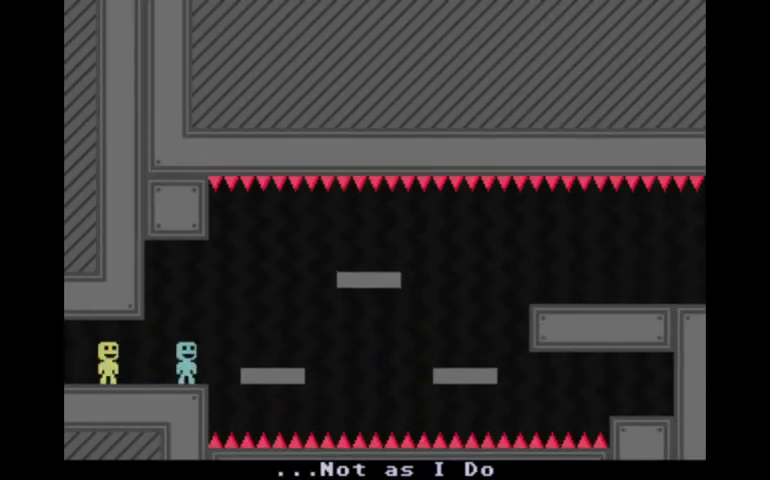
Flip repeatedly between platforms while moving right to reach the far right ledge
{"action": "key", "text": "space"}
{"action": "key", "text": "Right"}
{"action": "key", "text": "space"}
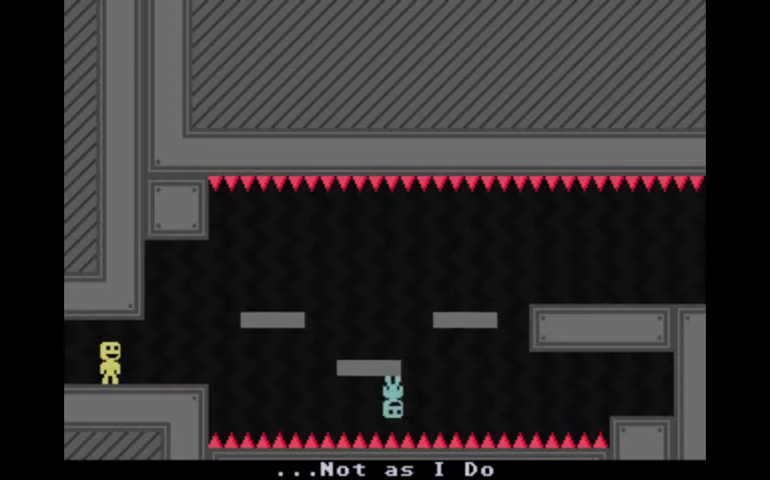
{"action": "key", "text": "space"}
{"action": "key", "text": "Right"}
{"action": "key", "text": "space"}
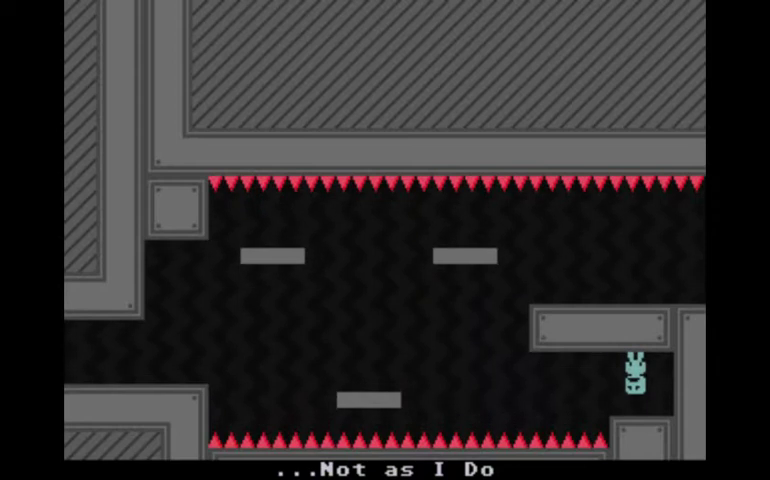
Walk back beside Vitellary, step slightly right, and flip to cross again
{"action": "key", "text": "Left"}
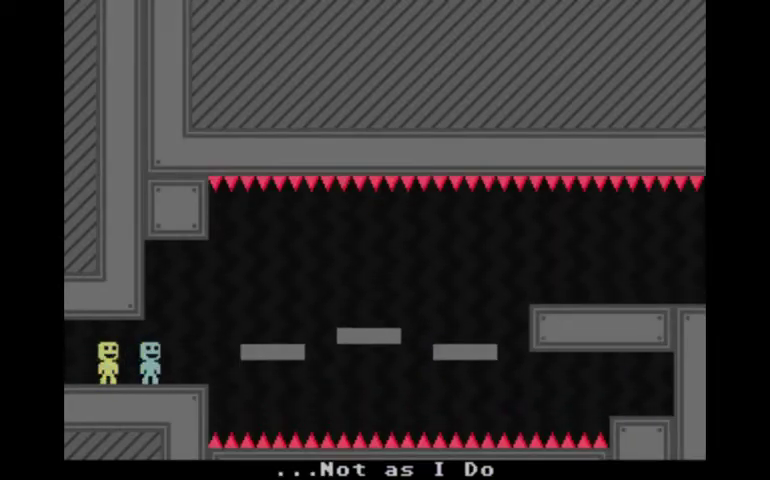
{"action": "key", "text": "Right"}
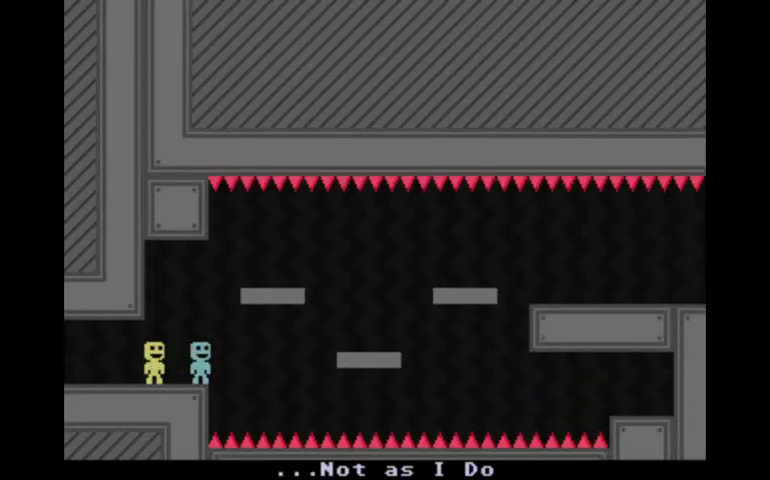
{"action": "key", "text": "Right"}
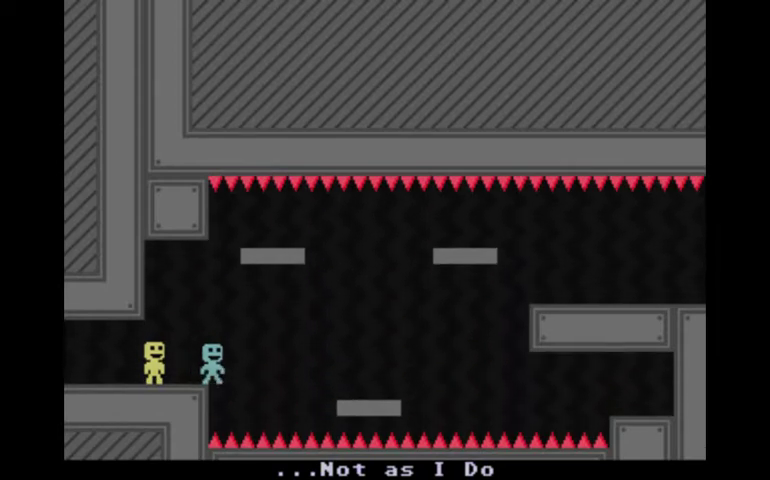
{"action": "key", "text": "space"}
{"action": "key", "text": "Right"}
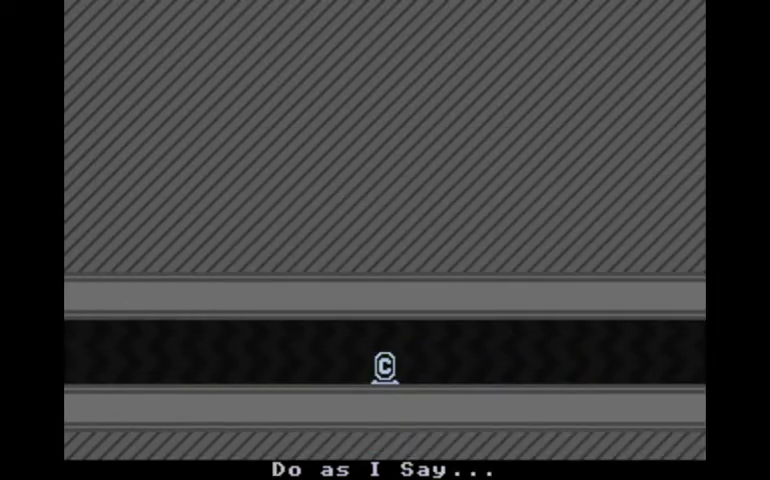
Walk past Vitellary, flip upward to cross, then walk back to his ledge
{"action": "key", "text": "Right"}
{"action": "key", "text": "Right"}
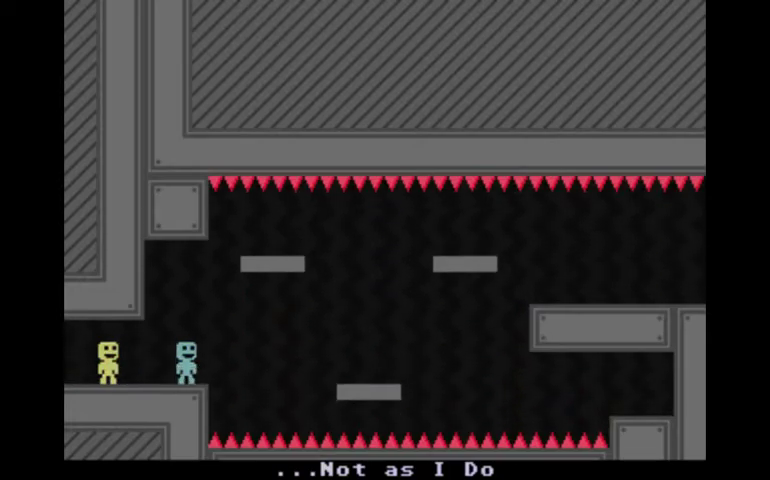
{"action": "key", "text": "space"}
{"action": "key", "text": "Right"}
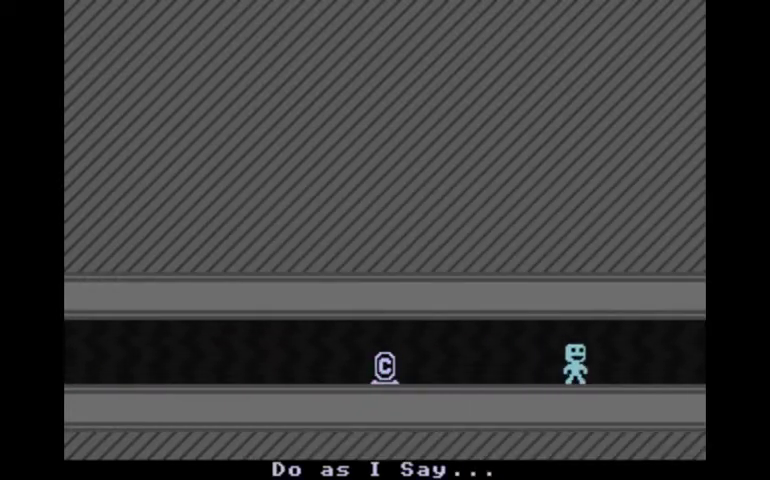
{"action": "key", "text": "Right"}
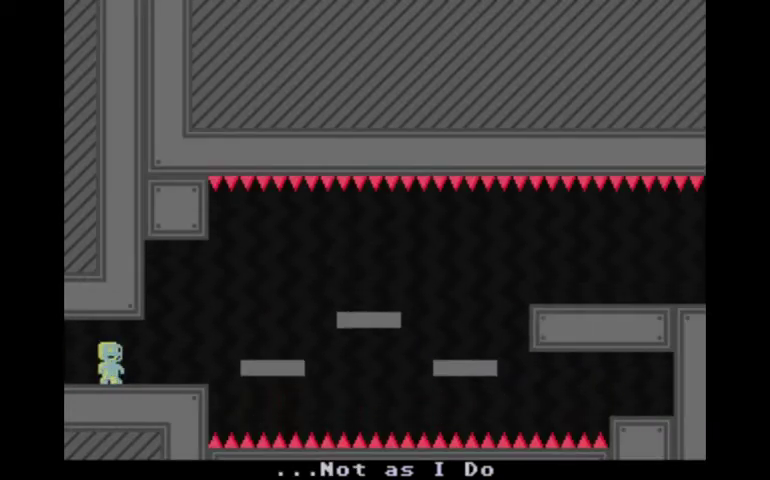
{"action": "key", "text": "Right"}
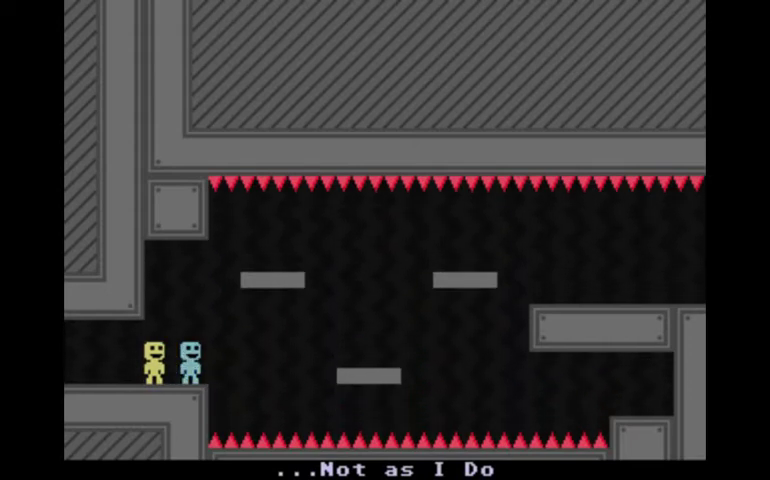
Edge right beside Vitellary and flip repeatedly while moving right across the platforms
{"action": "key", "text": "Right"}
{"action": "key", "text": "space"}
{"action": "key", "text": "Right"}
{"action": "key", "text": "space"}
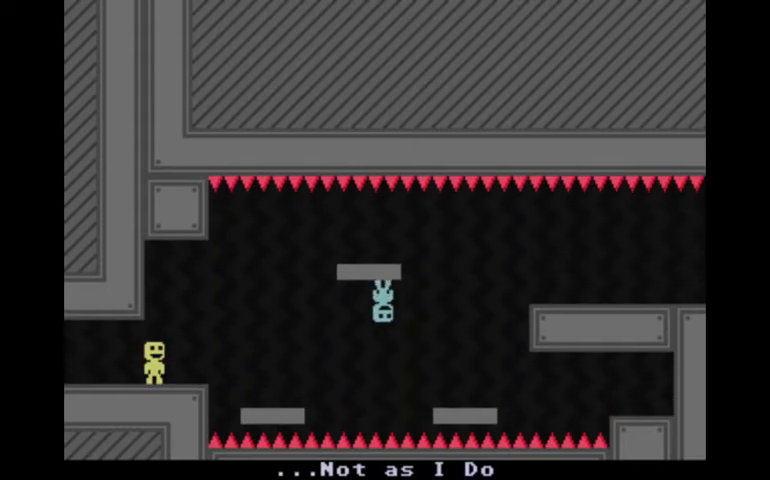
{"action": "key", "text": "Right"}
{"action": "key", "text": "space"}
{"action": "key", "text": "Right"}
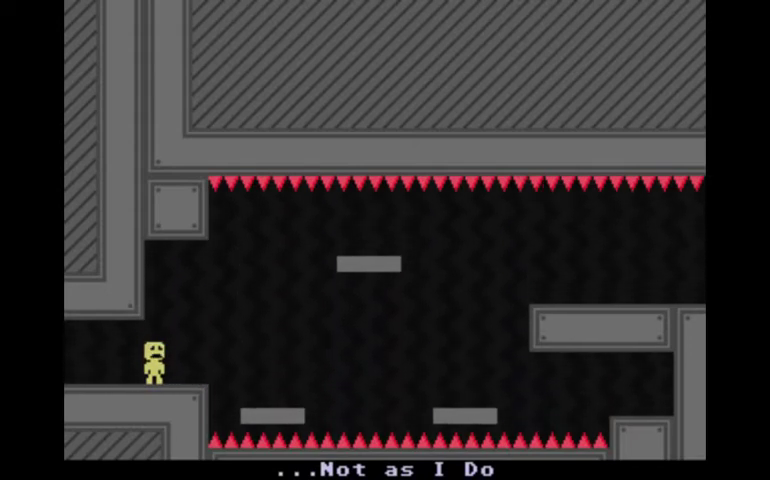
Return from the checkpoint twice, then ride the platforms toward the right wall
{"action": "key", "text": "Left"}
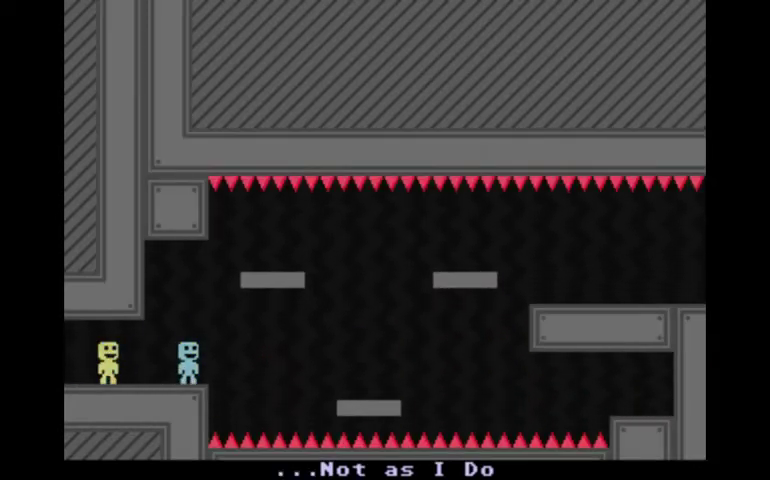
{"action": "key", "text": "space"}
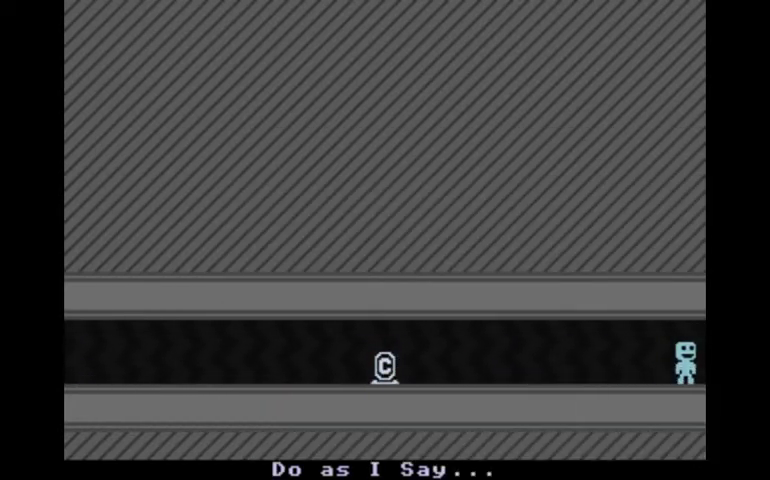
{"action": "key", "text": "Left"}
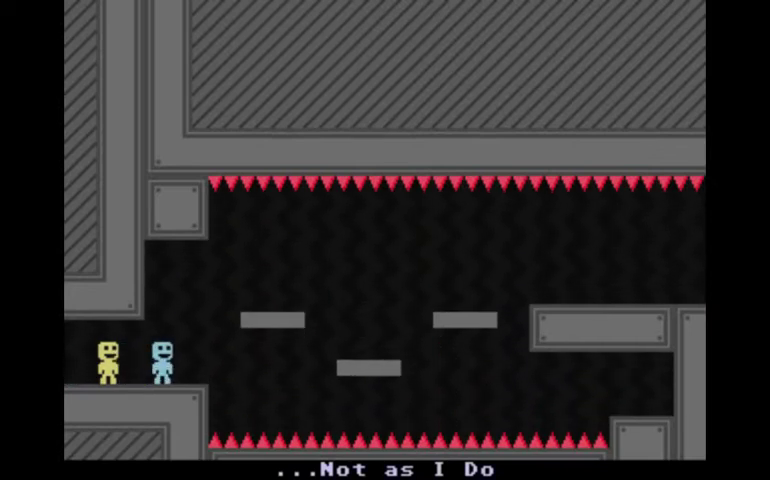
{"action": "key", "text": "Right"}
{"action": "key", "text": "space"}
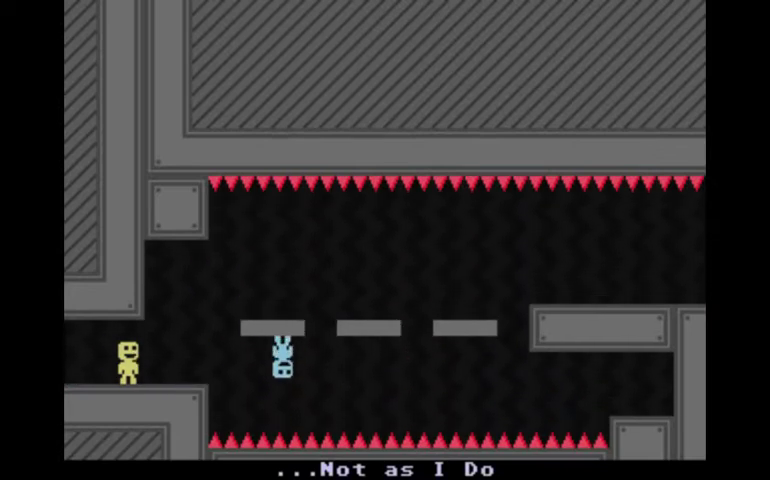
{"action": "key", "text": "Right"}
{"action": "key", "text": "space"}
{"action": "key", "text": "space"}
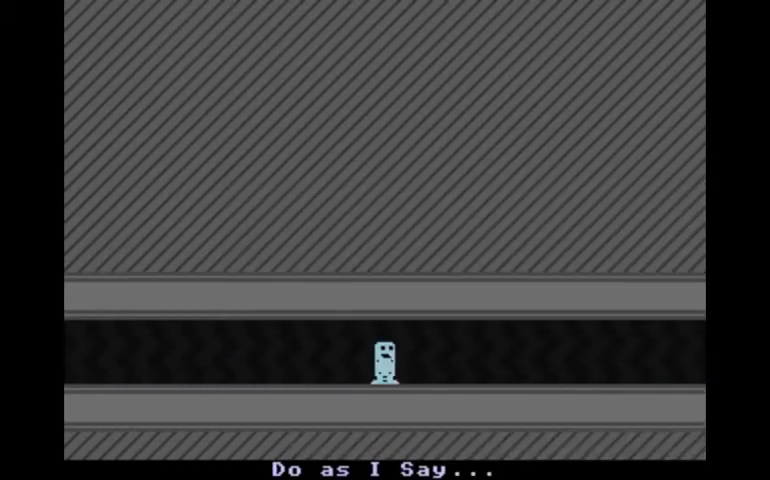
Walk off the ledge into the pit, then come back into the spike room
{"action": "key", "text": "Left"}
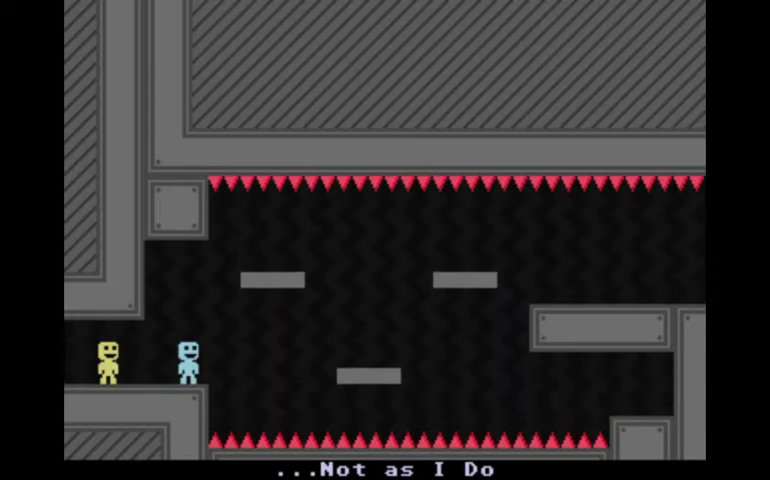
{"action": "key", "text": "Right"}
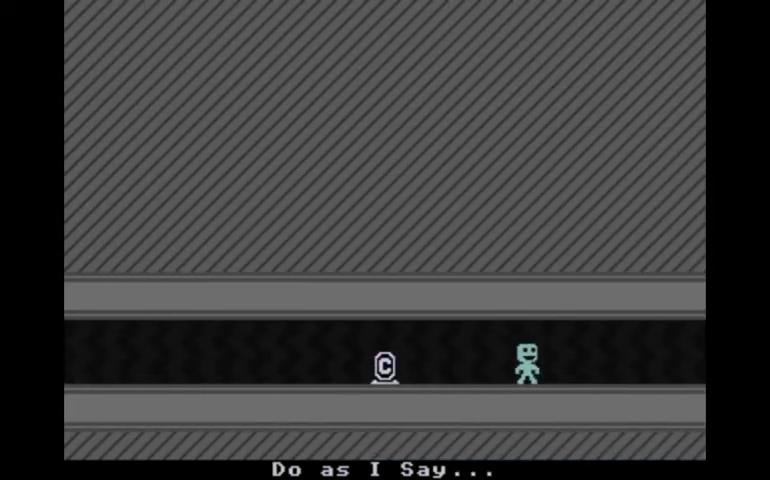
{"action": "key", "text": "Left"}
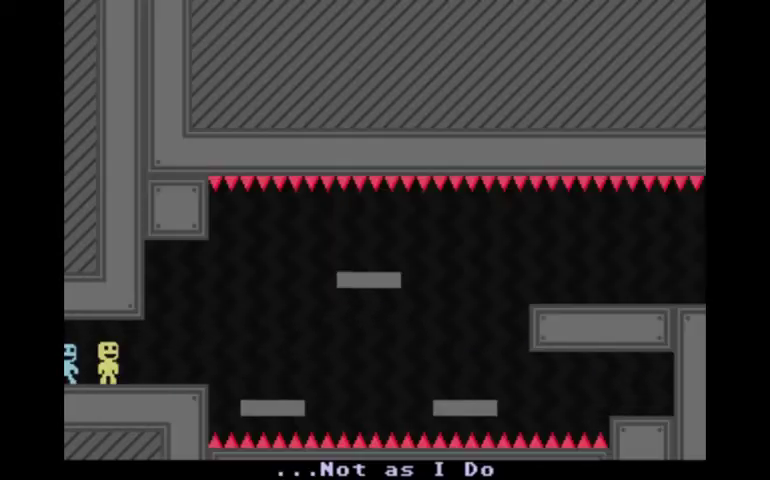
{"action": "key", "text": "Right"}
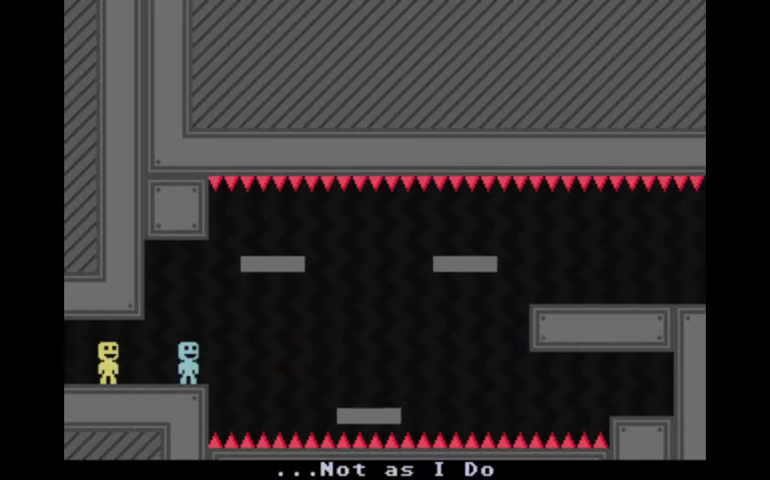
Flip onto the upper moving platform and ride and flip across the room
{"action": "key", "text": "space"}
{"action": "key", "text": "Right"}
{"action": "key", "text": "Right"}
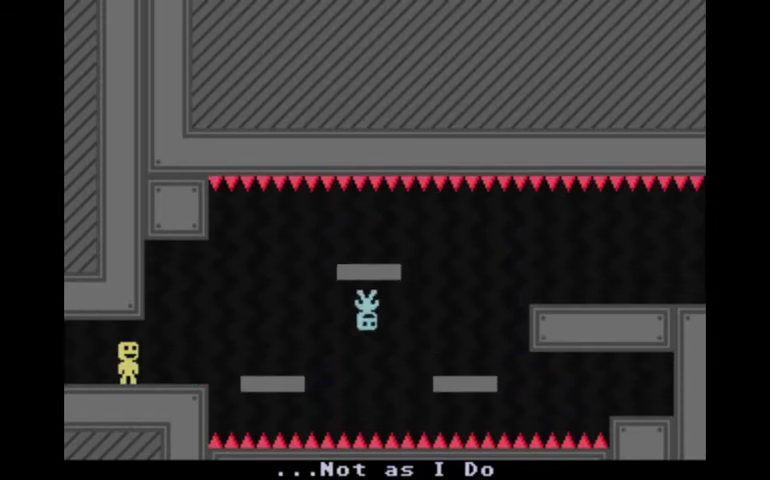
{"action": "key", "text": "space"}
{"action": "key", "text": "Right"}
{"action": "key", "text": "space"}
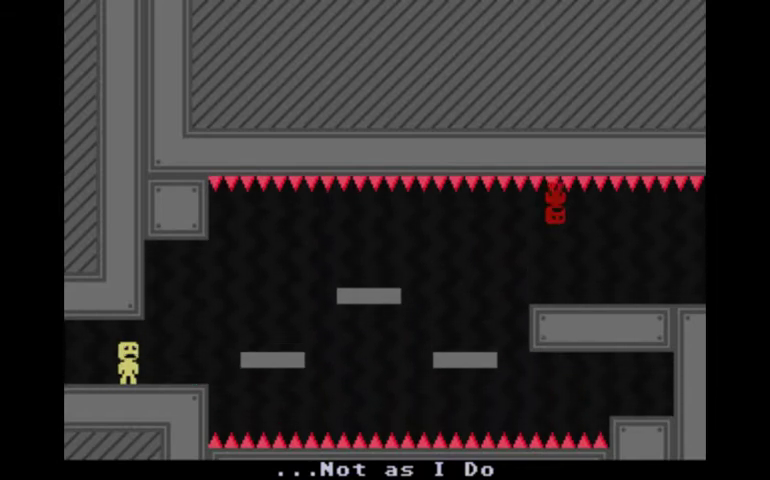
Rejoin Vitellary, flip rightward into the ceiling spikes, and step away from the checkpoint
{"action": "key", "text": "Left"}
{"action": "key", "text": "Right"}
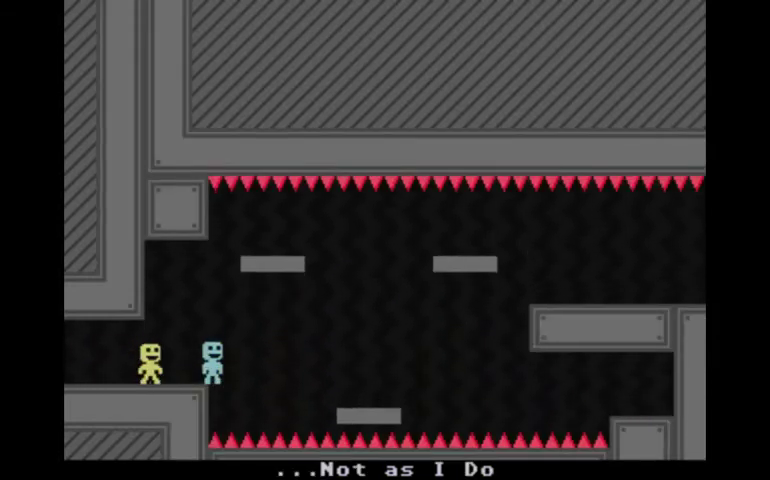
{"action": "key", "text": "Left"}
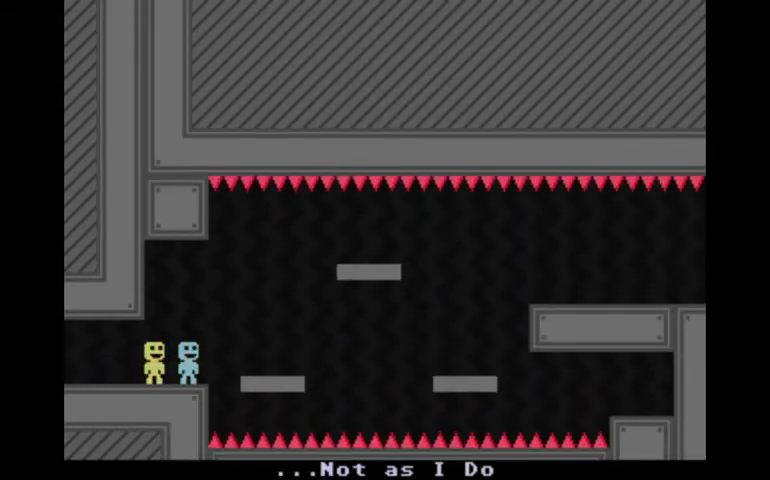
{"action": "key", "text": "space"}
{"action": "key", "text": "Right"}
{"action": "key", "text": "space"}
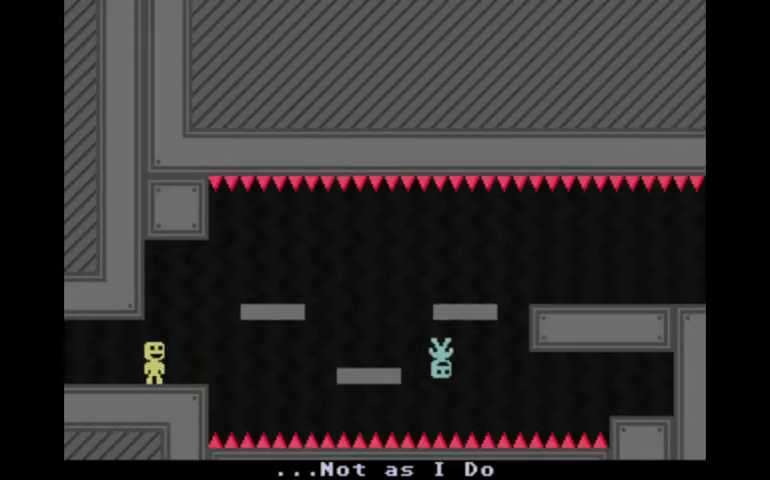
{"action": "key", "text": "Right"}
{"action": "key", "text": "space"}
{"action": "key", "text": "Right"}
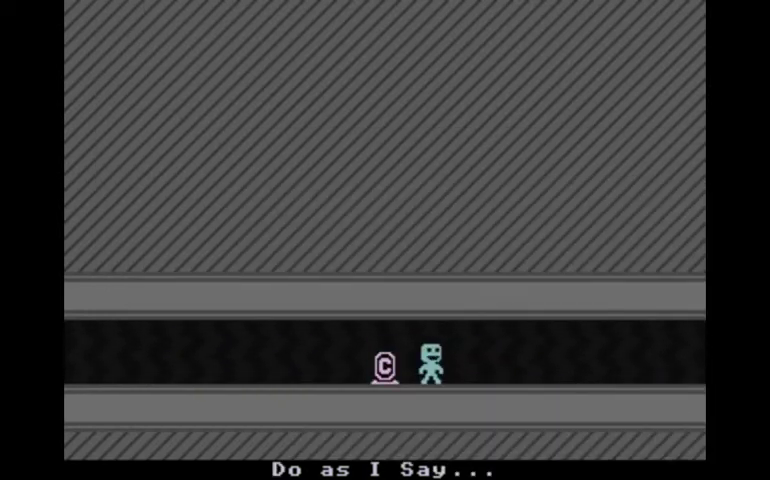
Flip across the moving platforms and hang under the right ledge so Vitellary boards
{"action": "key", "text": "Right"}
{"action": "key", "text": "Right"}
{"action": "key", "text": "Right"}
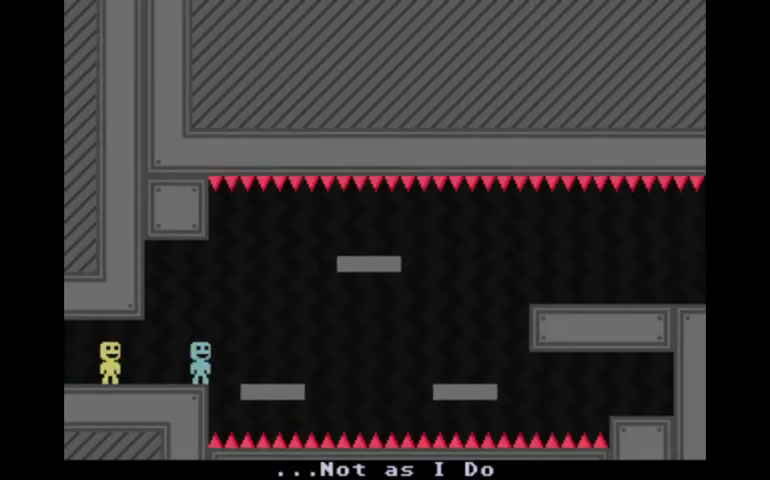
{"action": "key", "text": "space"}
{"action": "key", "text": "space"}
{"action": "key", "text": "space"}
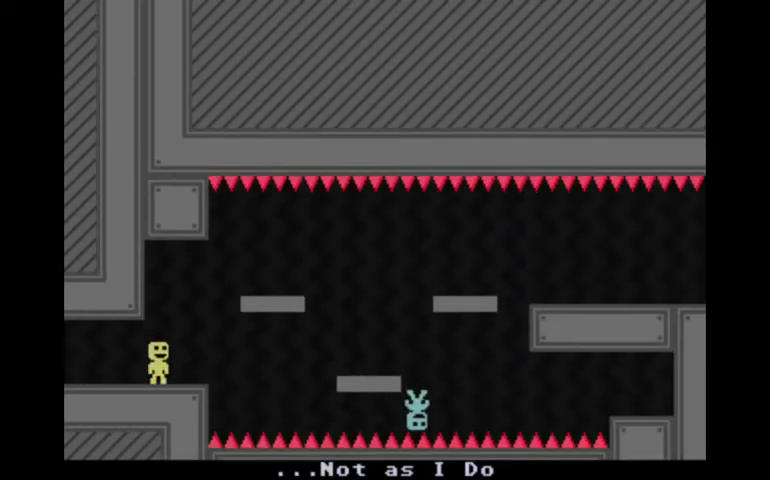
{"action": "key", "text": "space"}
{"action": "key", "text": "Right"}
{"action": "key", "text": "space"}
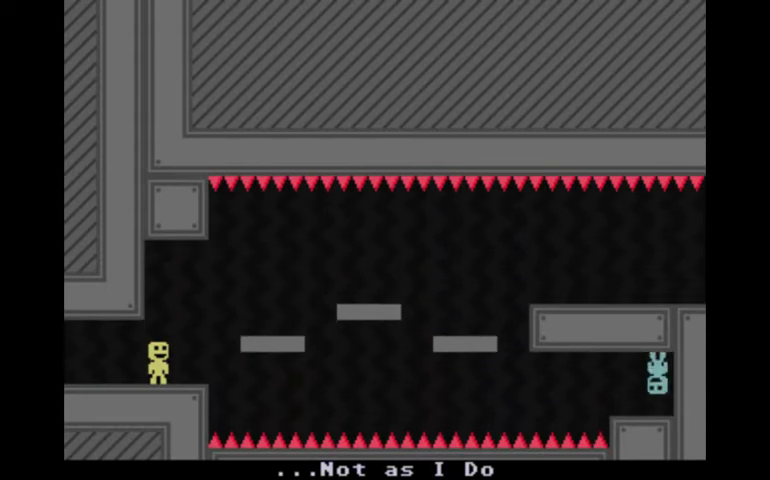
{"action": "key", "text": "Right"}
{"action": "key", "text": "space"}
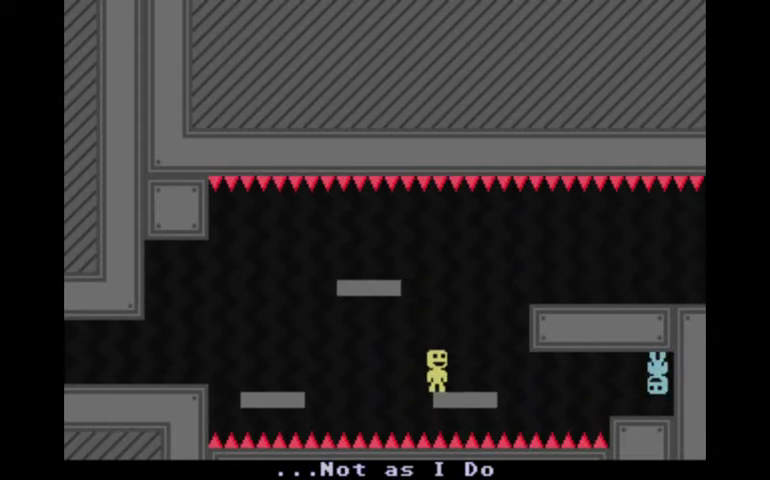
Flip to the lower right floor, back under the ledge, then head left onto the platforms
{"action": "key", "text": "space"}
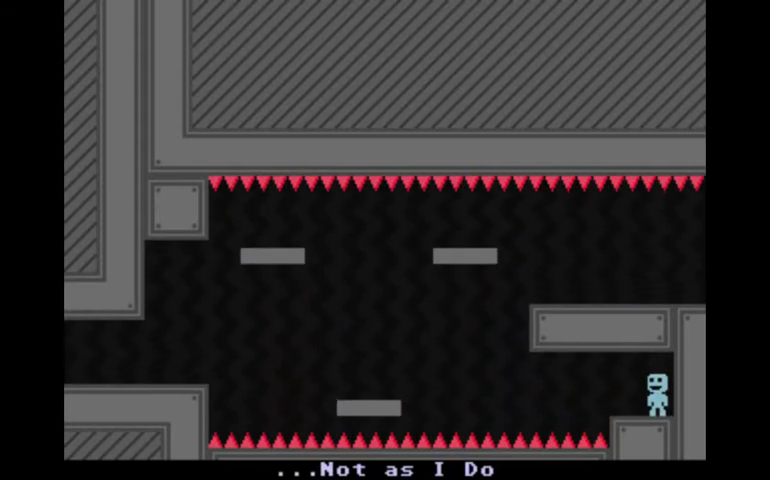
{"action": "key", "text": "space"}
{"action": "key", "text": "Left"}
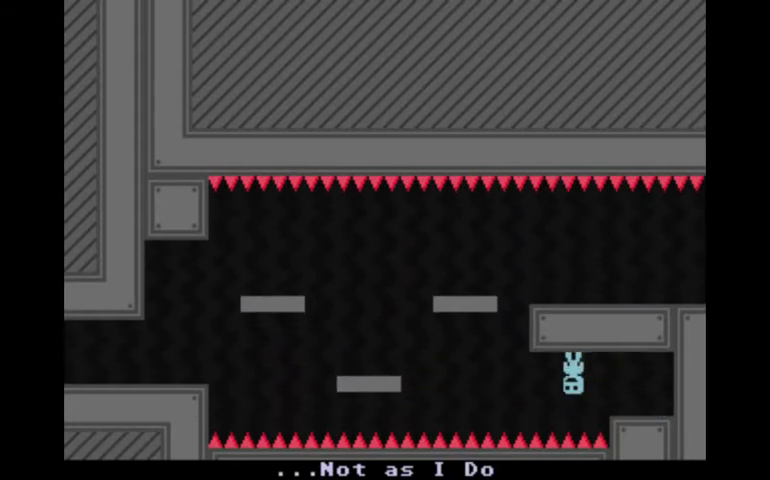
{"action": "key", "text": "Left"}
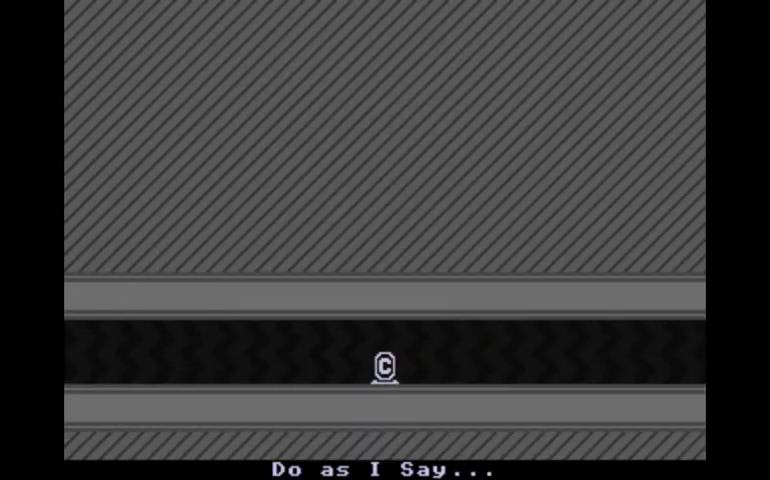
Flip upward from Vitellary's ledge, respawn, and flip onto the moving platforms again
{"action": "key", "text": "Left"}
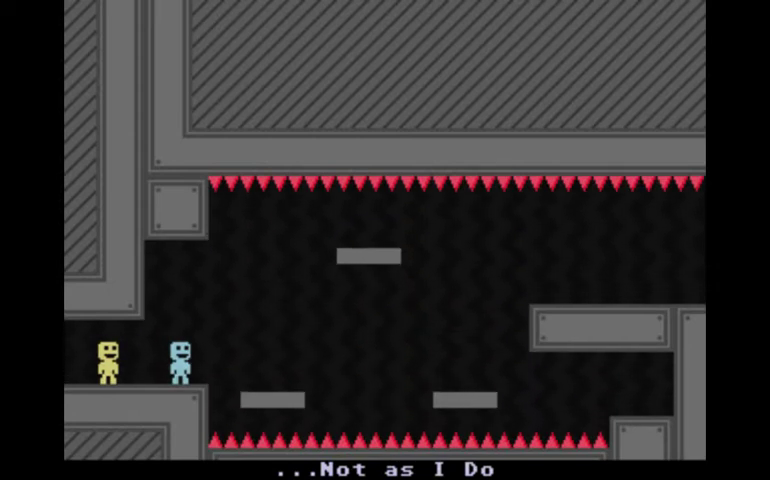
{"action": "key", "text": "space"}
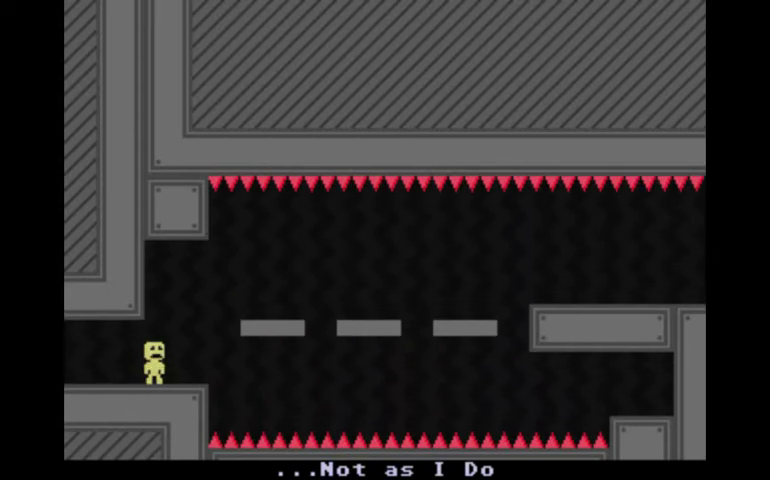
{"action": "key", "text": "Right"}
{"action": "key", "text": "Right"}
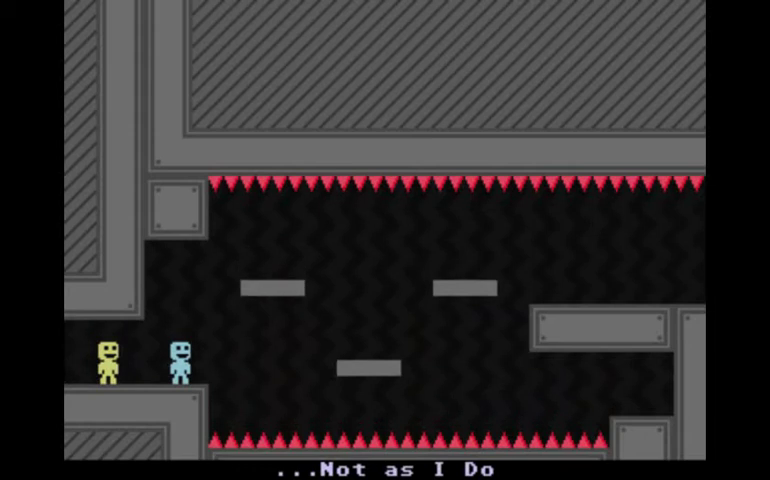
{"action": "key", "text": "Right"}
{"action": "key", "text": "space"}
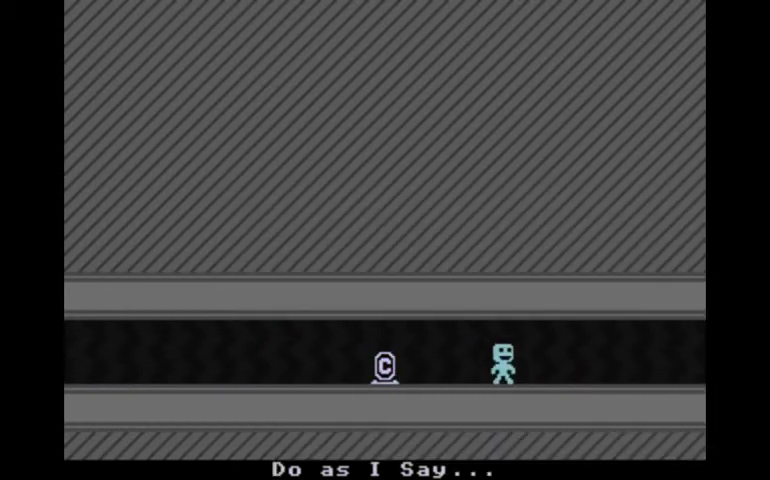
Reposition beside Vitellary on the ledge and step right toward its edge
{"action": "key", "text": "Right"}
{"action": "key", "text": "Right"}
{"action": "key", "text": "Left"}
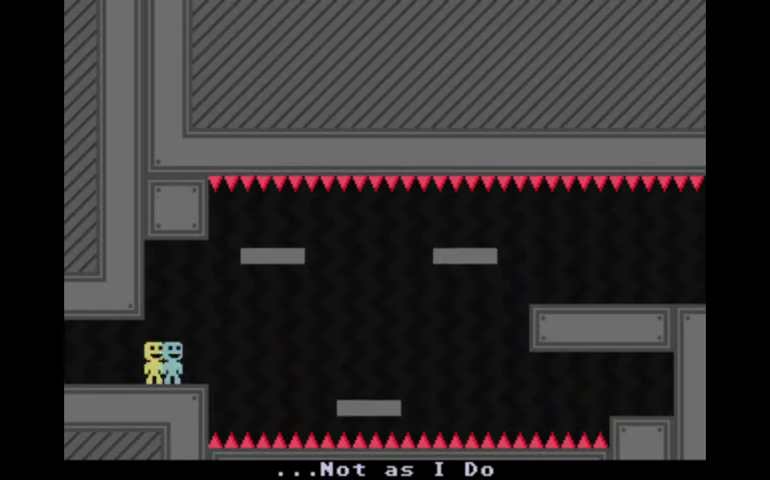
{"action": "key", "text": "Right"}
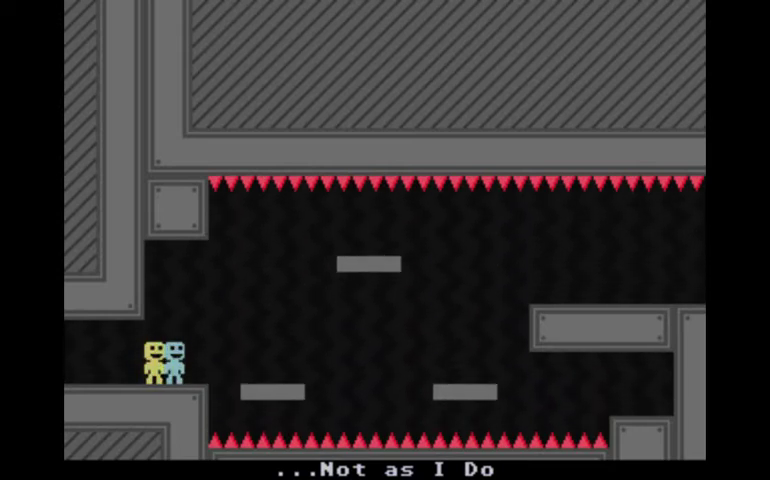
{"action": "key", "text": "Right"}
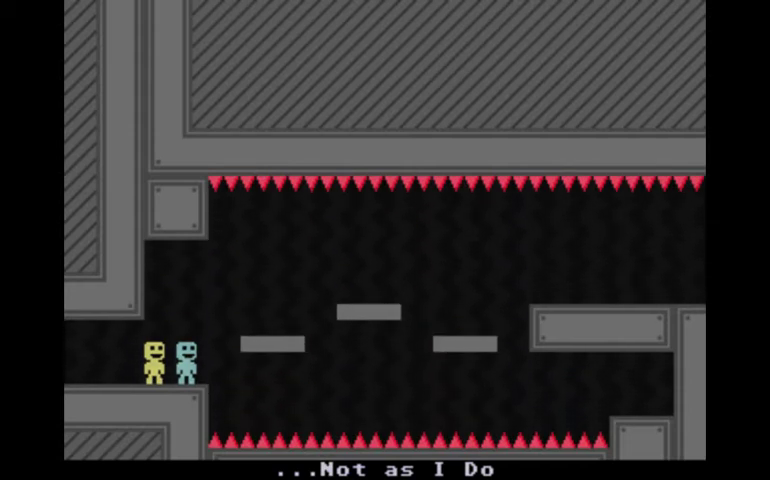
{"action": "key", "text": "Right"}
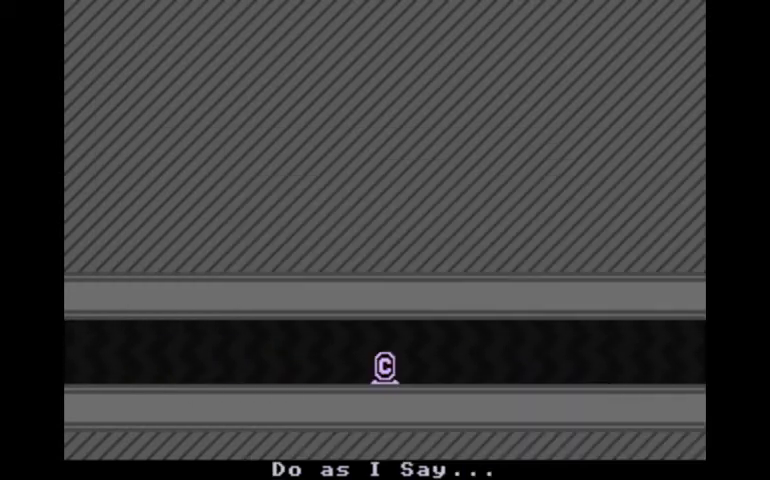
{"action": "key", "text": "Right"}
{"action": "key", "text": "Right"}
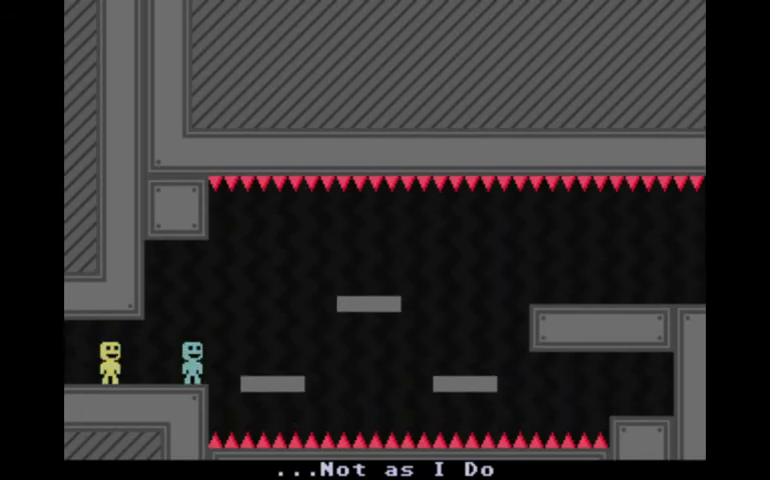
Flip onto the middle platform, move up and right, then walk back to Vitellary
{"action": "key", "text": "space"}
{"action": "key", "text": "Right"}
{"action": "key", "text": "Right"}
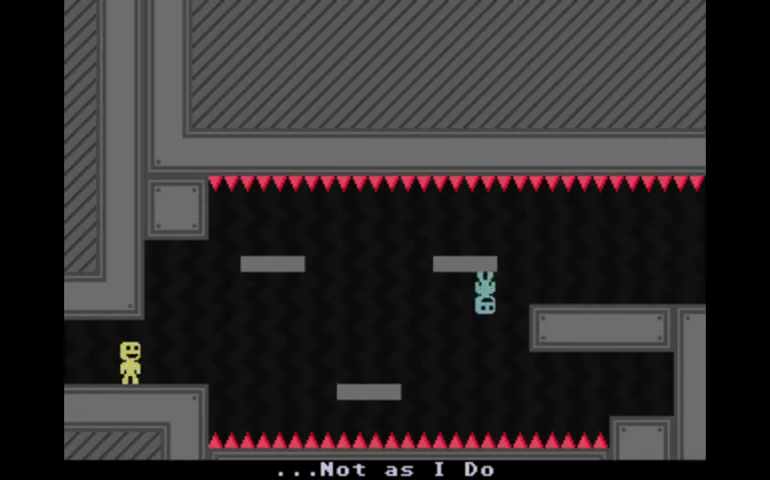
{"action": "key", "text": "Right"}
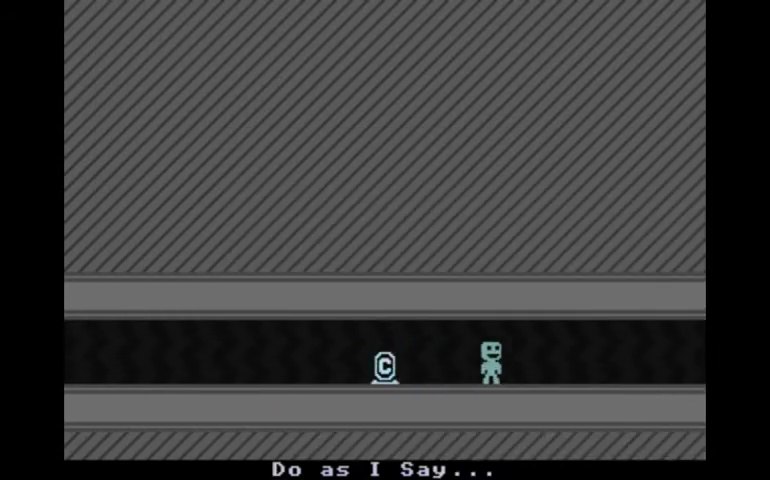
{"action": "key", "text": "Left"}
{"action": "key", "text": "Left"}
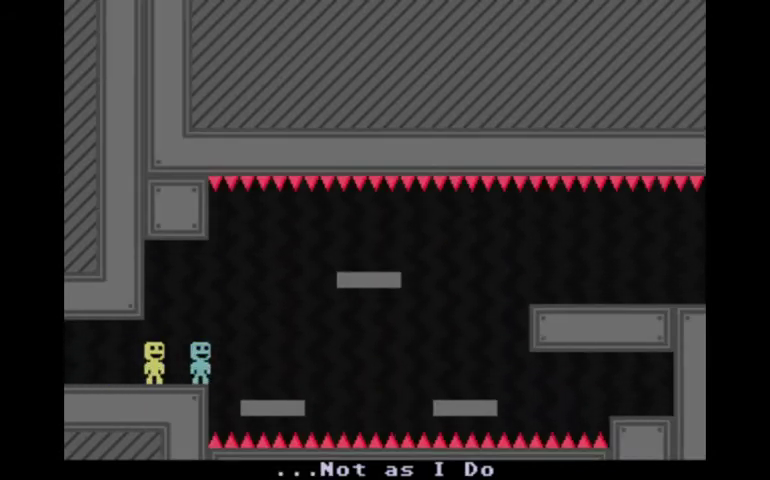
Cross onto a moving platform, re-enter the spike room, and flip over the spikes
{"action": "key", "text": "Right"}
{"action": "key", "text": "space"}
{"action": "key", "text": "Right"}
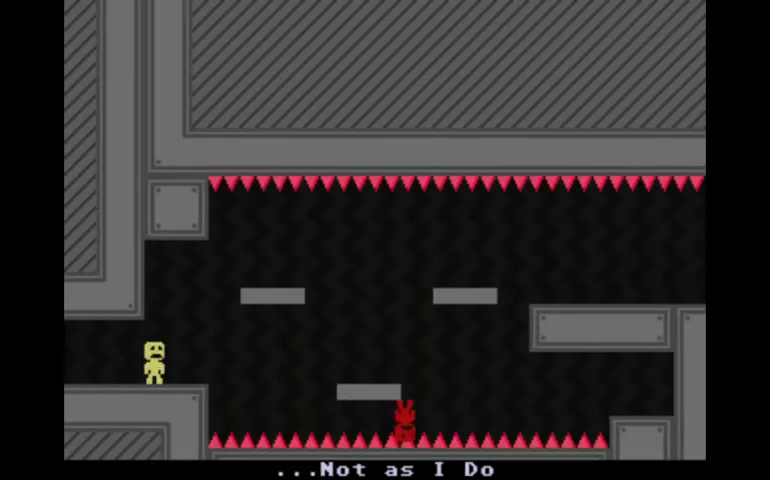
{"action": "key", "text": "Left"}
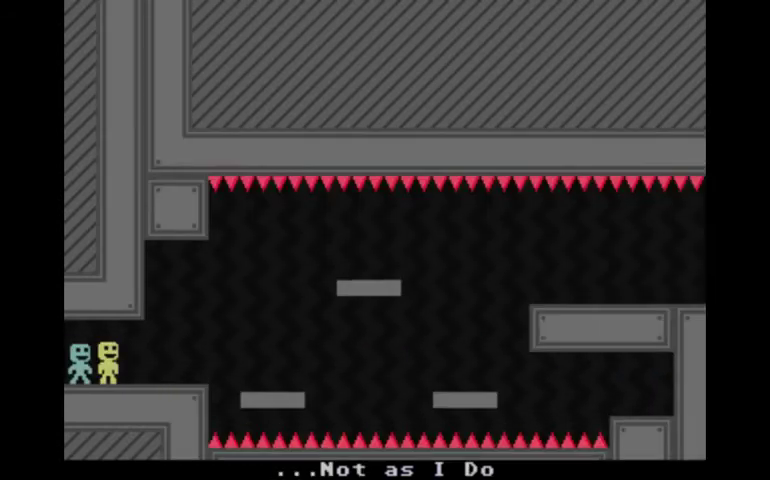
{"action": "key", "text": "Right"}
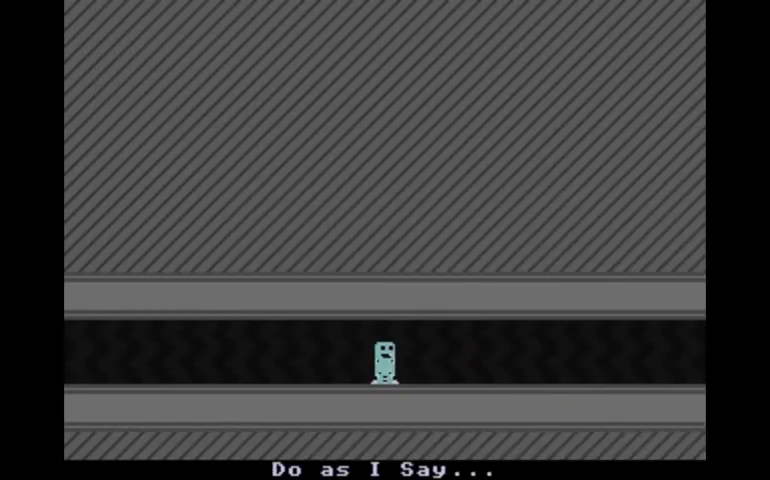
{"action": "key", "text": "Left"}
{"action": "key", "text": "space"}
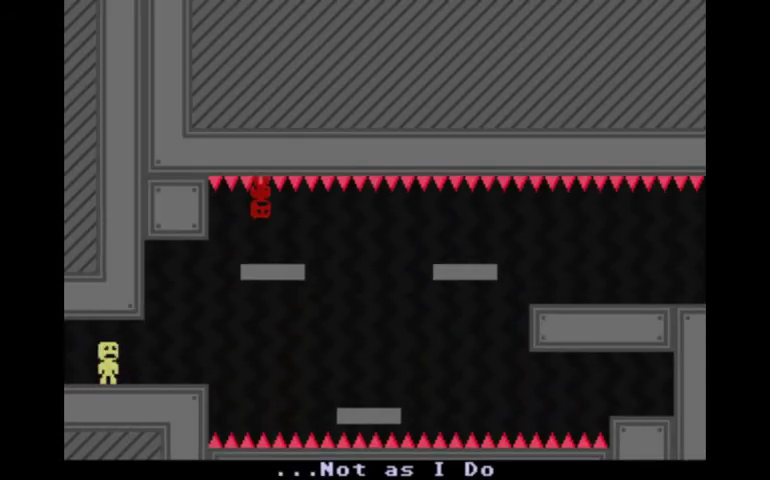
Stand beside Vitellary and flip gravity to start crossing
{"action": "key", "text": "Left"}
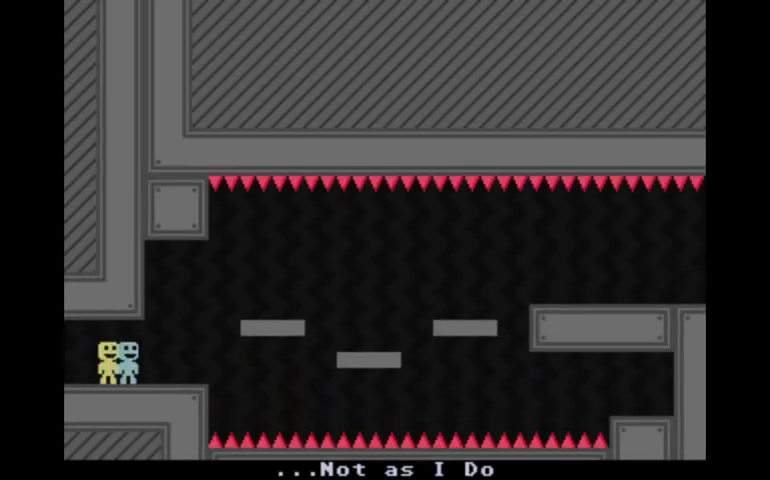
{"action": "key", "text": "Right"}
{"action": "key", "text": "Left"}
{"action": "key", "text": "space"}
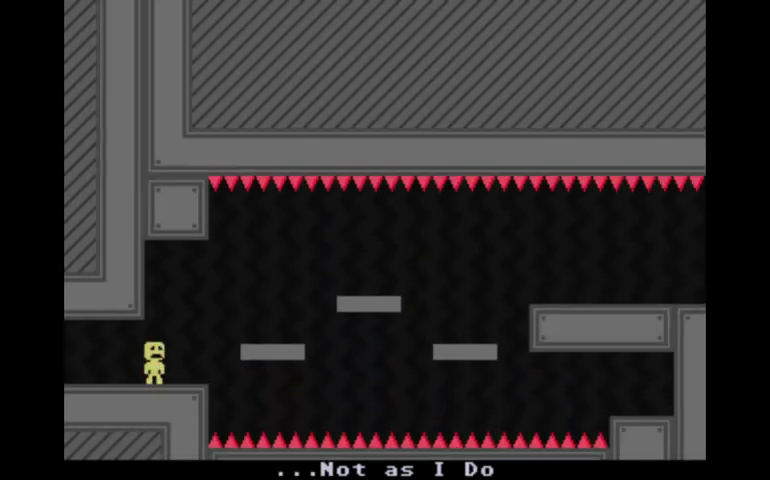
Walk over to Vitellary and flip along the moving platforms
{"action": "key", "text": "Left"}
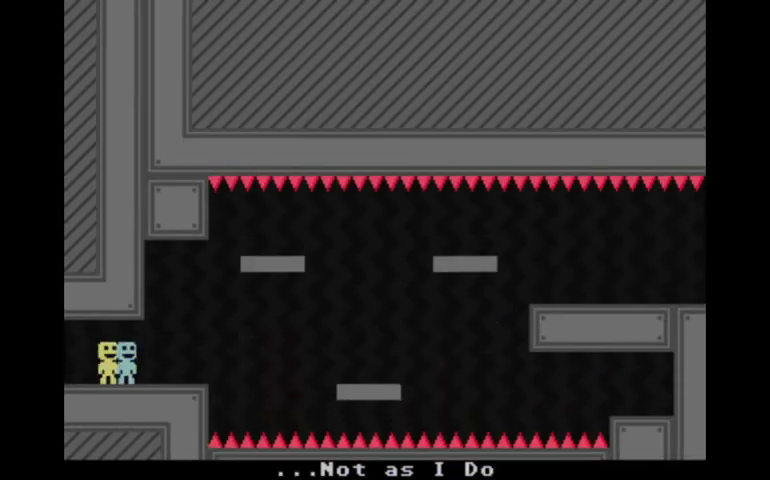
{"action": "key", "text": "Right"}
{"action": "key", "text": "Right"}
{"action": "key", "text": "space"}
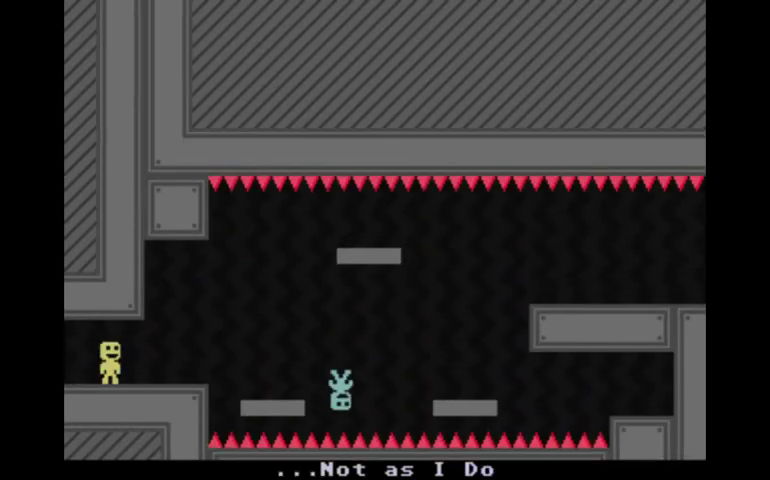
{"action": "key", "text": "space"}
{"action": "key", "text": "space"}
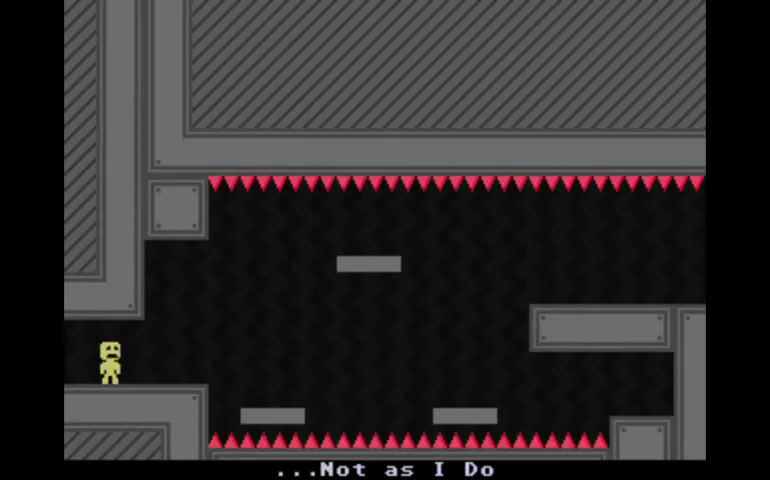
Re-enter from the checkpoint, flip upside down heading right, then flip back mid-crossing
{"action": "key", "text": "Right"}
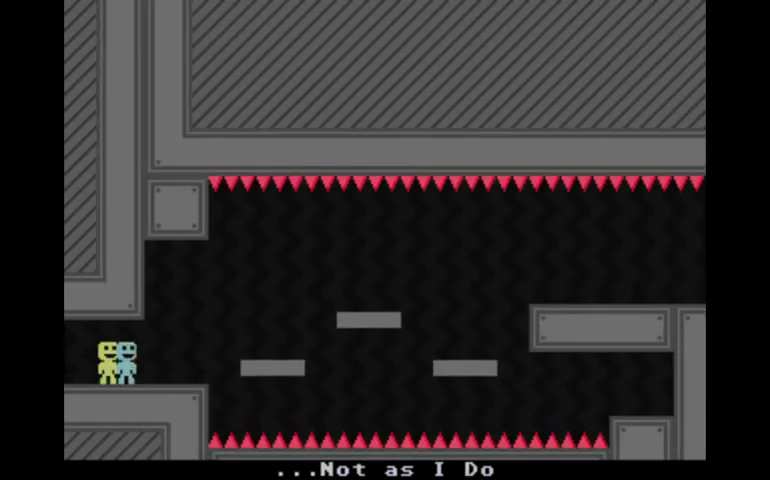
{"action": "key", "text": "Right"}
{"action": "key", "text": "Right"}
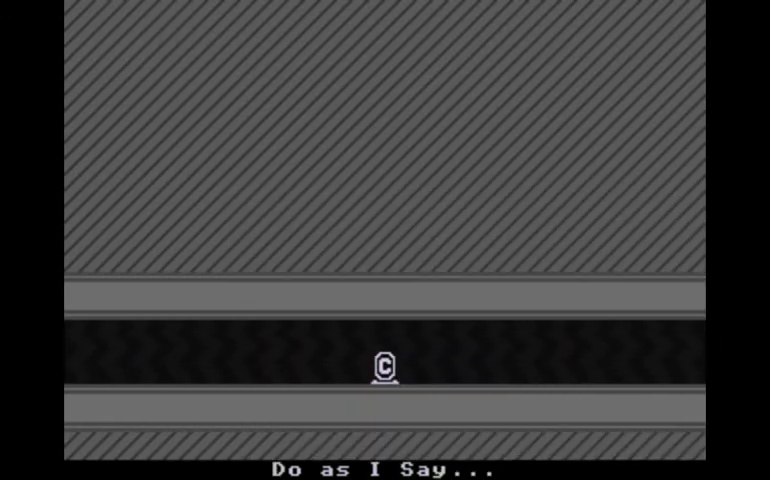
{"action": "key", "text": "Right"}
{"action": "key", "text": "Right"}
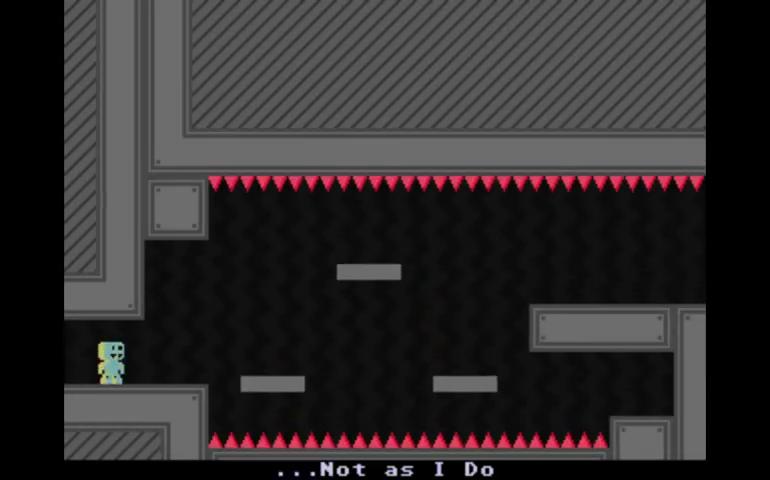
{"action": "key", "text": "Right"}
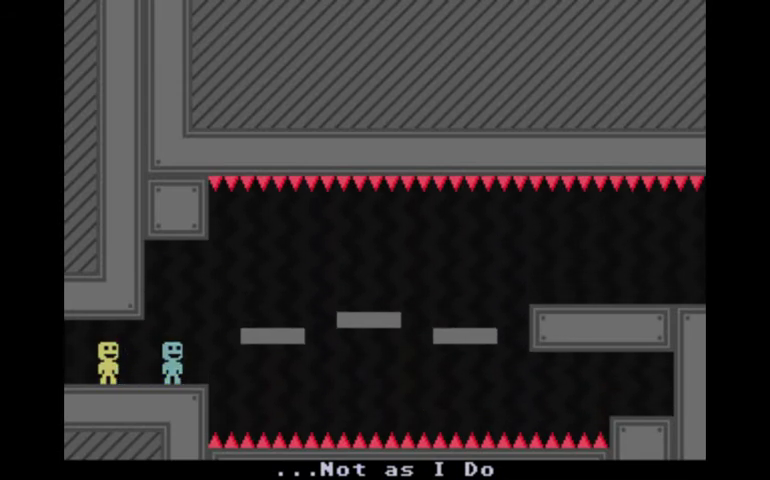
{"action": "key", "text": "space"}
{"action": "key", "text": "Right"}
{"action": "key", "text": "space"}
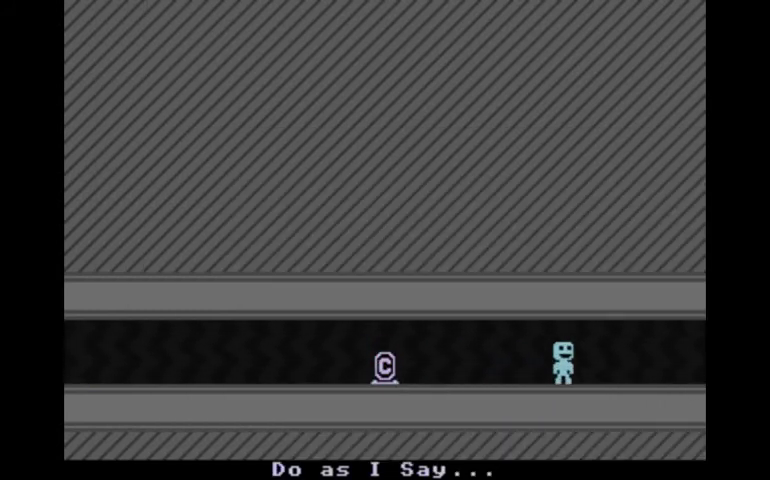
Walk back to Vitellary, flip up and right across the platforms, then re-enter
{"action": "key", "text": "Left"}
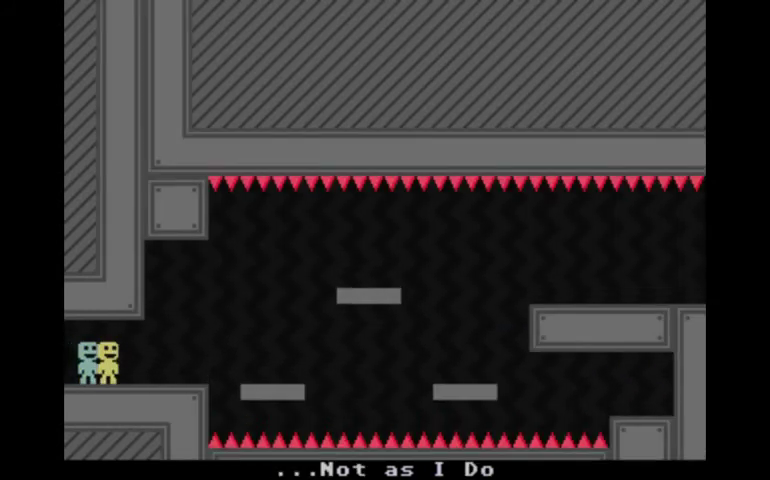
{"action": "key", "text": "Right"}
{"action": "key", "text": "space"}
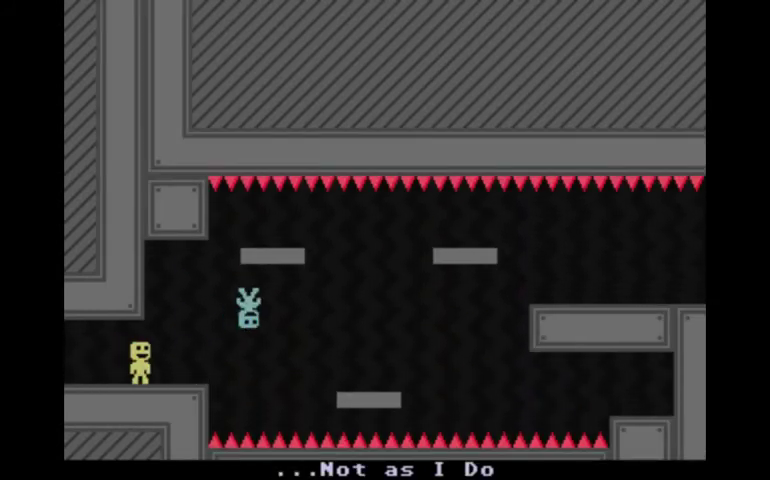
{"action": "key", "text": "Right"}
{"action": "key", "text": "space"}
{"action": "key", "text": "space"}
{"action": "key", "text": "Right"}
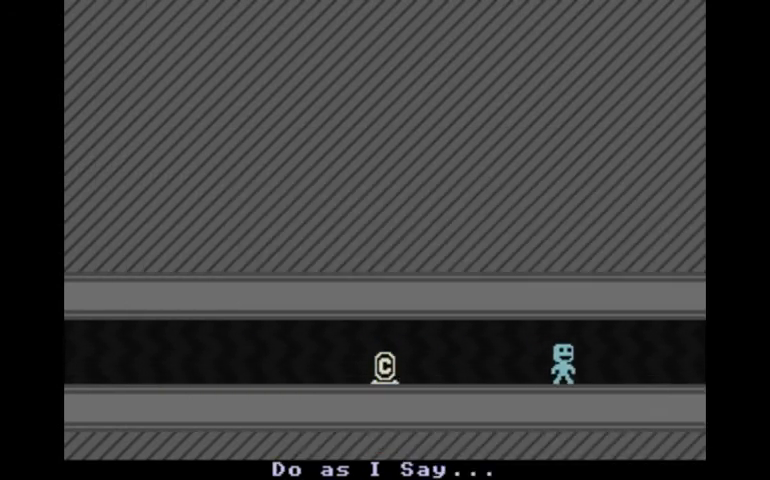
{"action": "key", "text": "Right"}
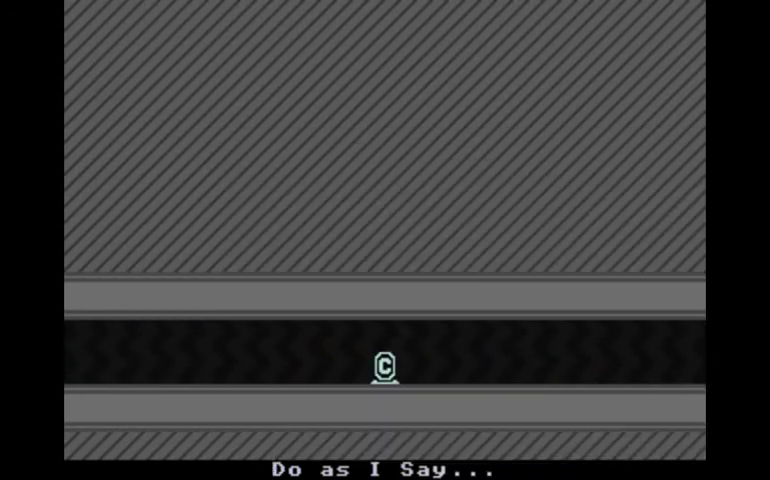
Flip onto a moving platform ahead of Vitellary, then walk from the checkpoint back to him
{"action": "key", "text": "Right"}
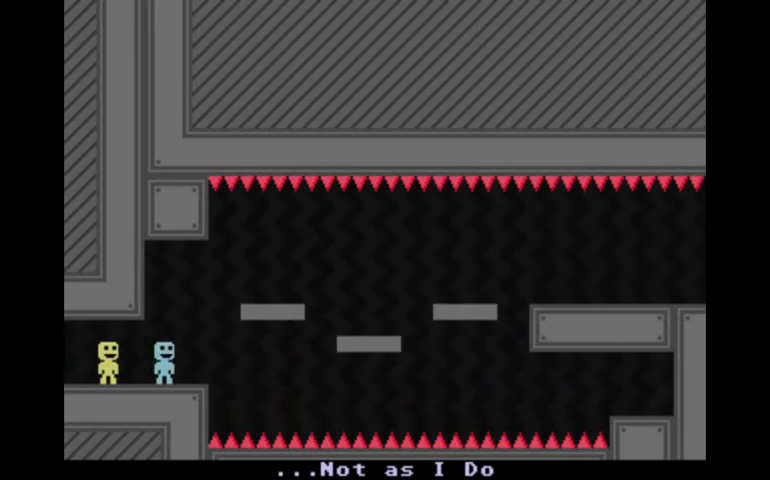
{"action": "key", "text": "Right"}
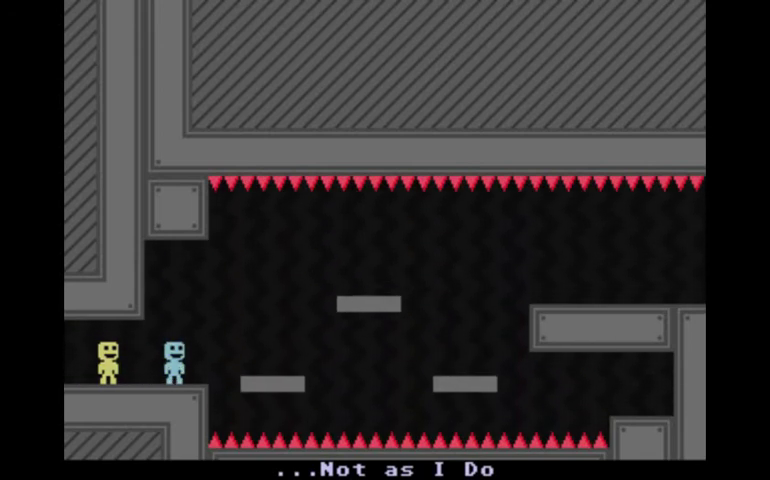
{"action": "key", "text": "space"}
{"action": "key", "text": "Right"}
{"action": "key", "text": "Right"}
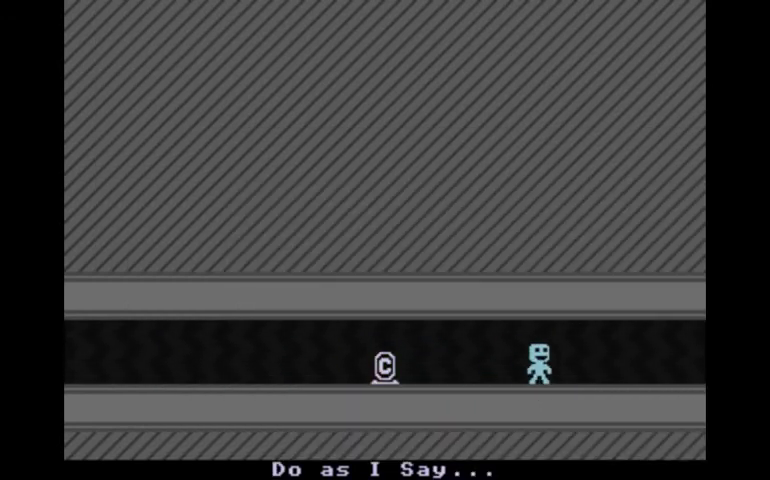
{"action": "key", "text": "Right"}
{"action": "key", "text": "Right"}
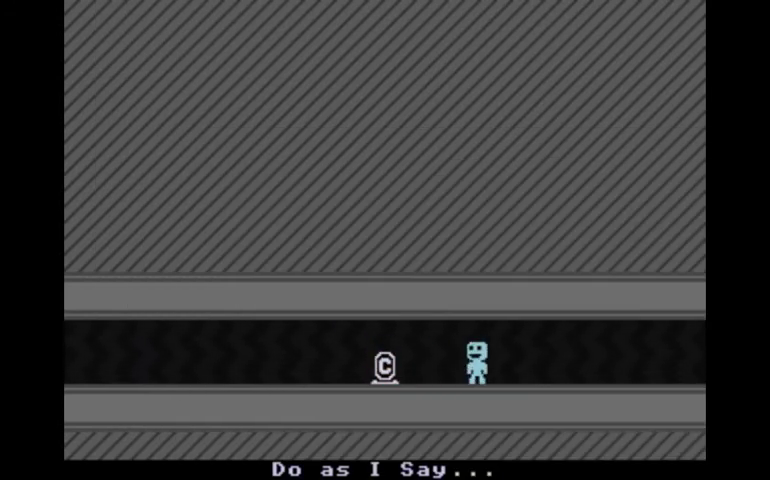
{"action": "key", "text": "Left"}
Flip and ride the platforms rightward, dropping onto the lower-right ledge
{"action": "key", "text": "Right"}
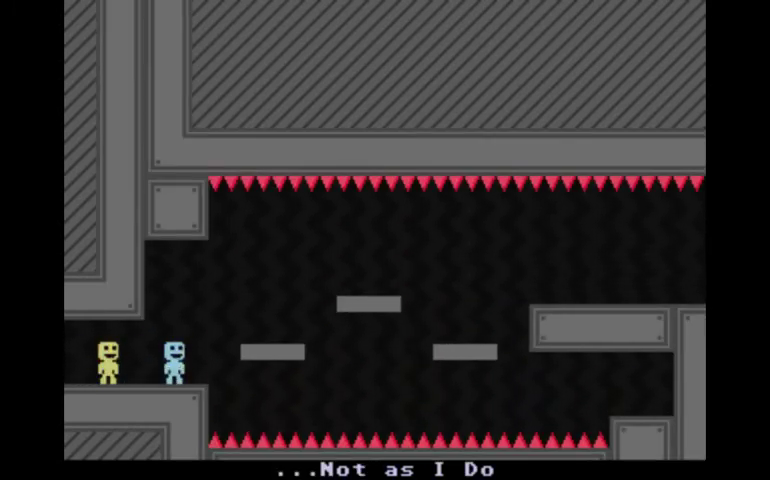
{"action": "key", "text": "space"}
{"action": "key", "text": "Right"}
{"action": "key", "text": "space"}
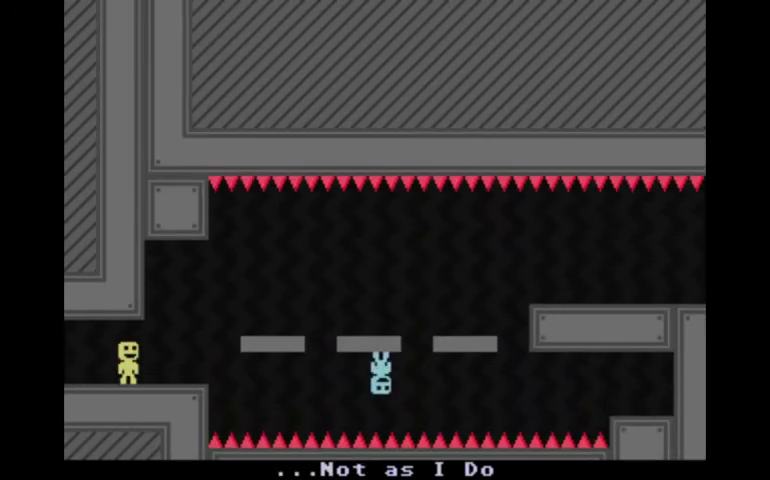
{"action": "key", "text": "Right"}
{"action": "key", "text": "space"}
{"action": "key", "text": "Right"}
{"action": "key", "text": "Right"}
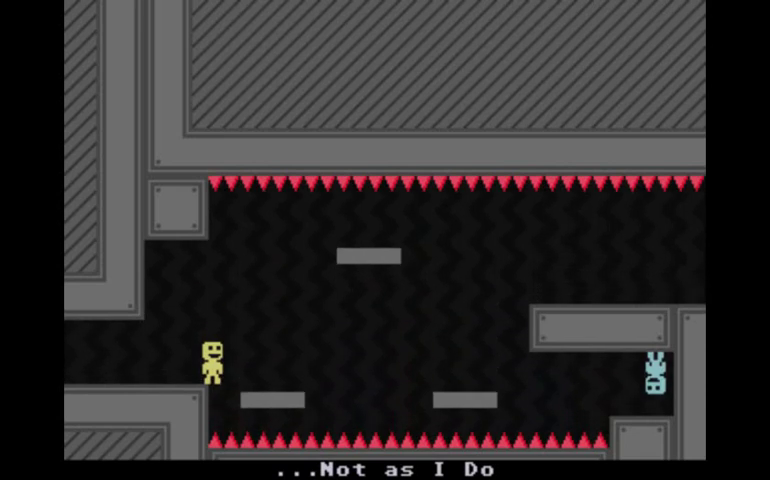
Flip to guide Vitellary toward the right ledge, then rejoin him after his fall
{"action": "key", "text": "space"}
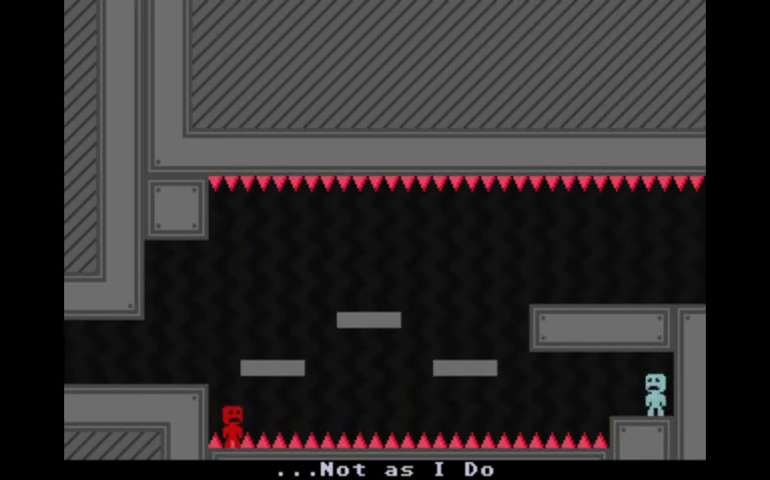
{"action": "key", "text": "Left"}
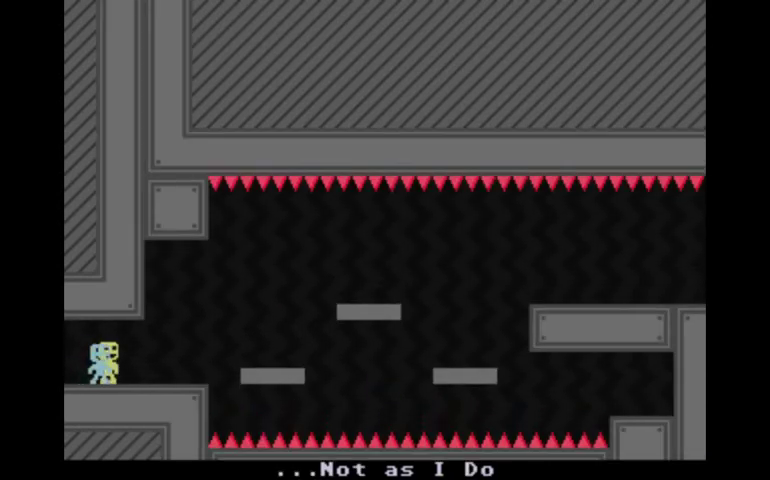
{"action": "key", "text": "Right"}
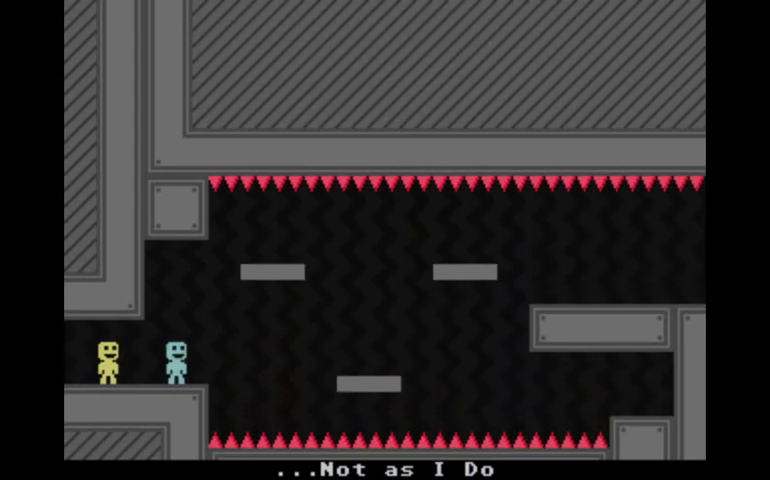
{"action": "key", "text": "space"}
{"action": "key", "text": "space"}
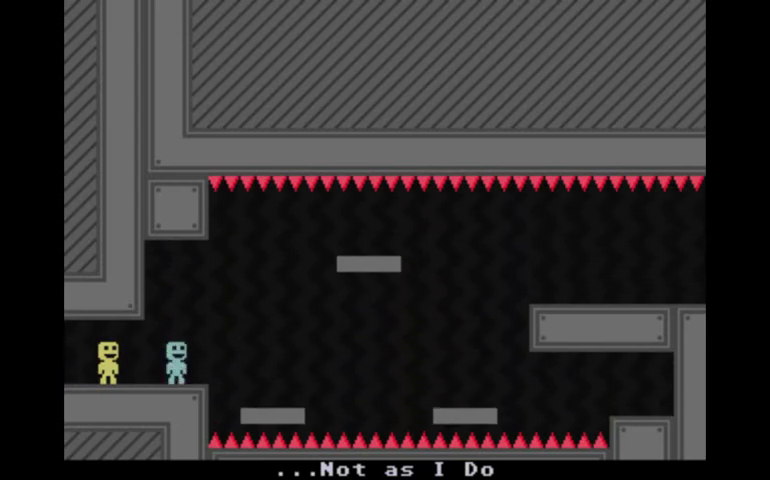